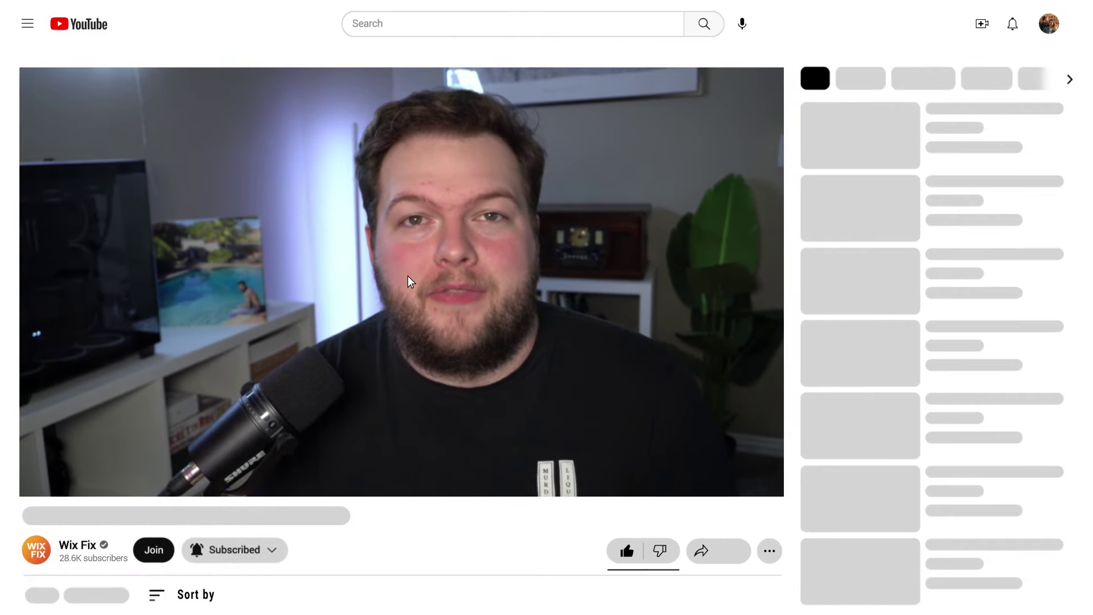
# Step: Open the channel membership join offer under the YouTube video
pyautogui.click(155, 551)
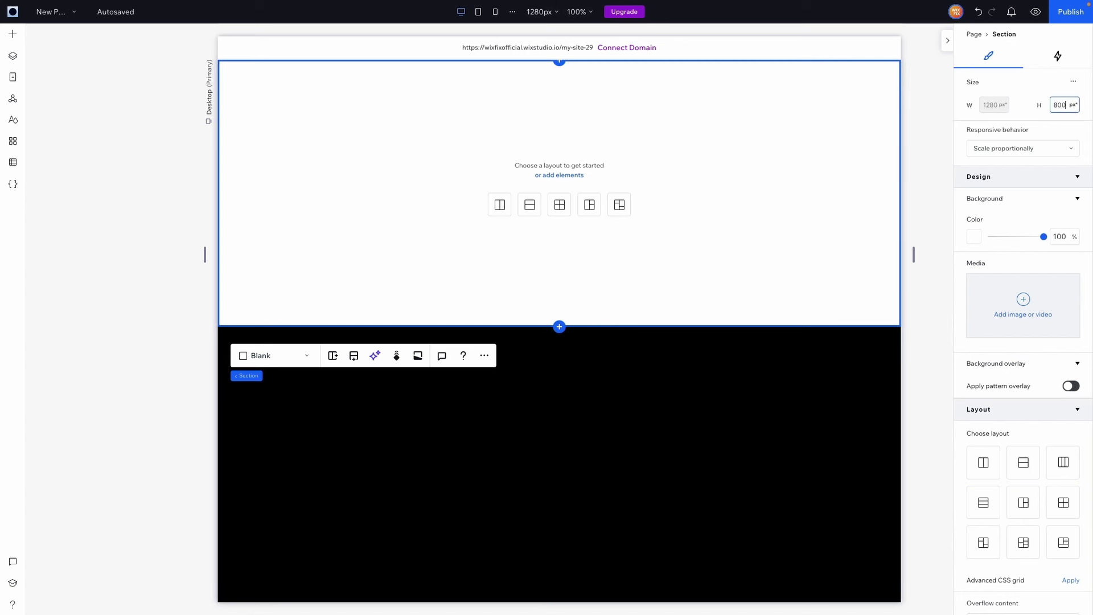
# Step: Commit the 800 px section height and give the section a black (#000000) background
pyautogui.press('Return')
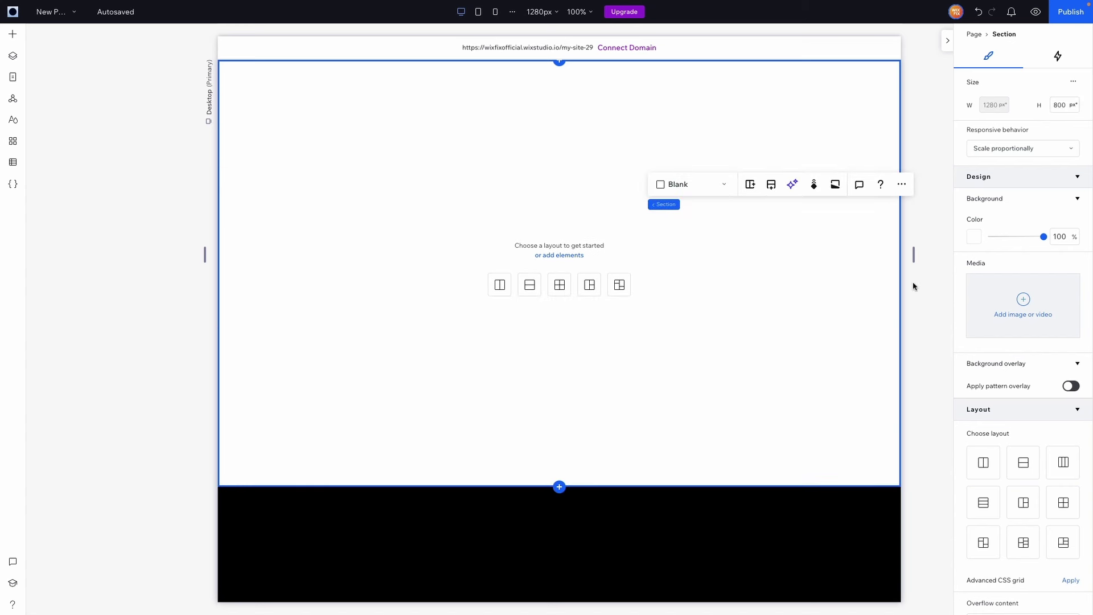
pyautogui.click(971, 244)
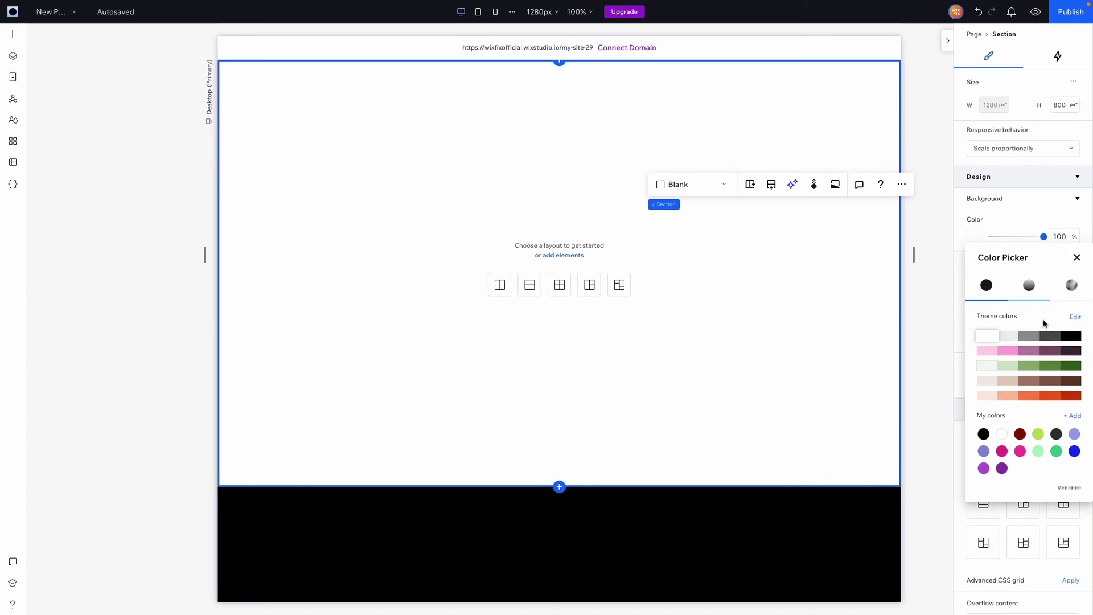
pyautogui.click(1070, 338)
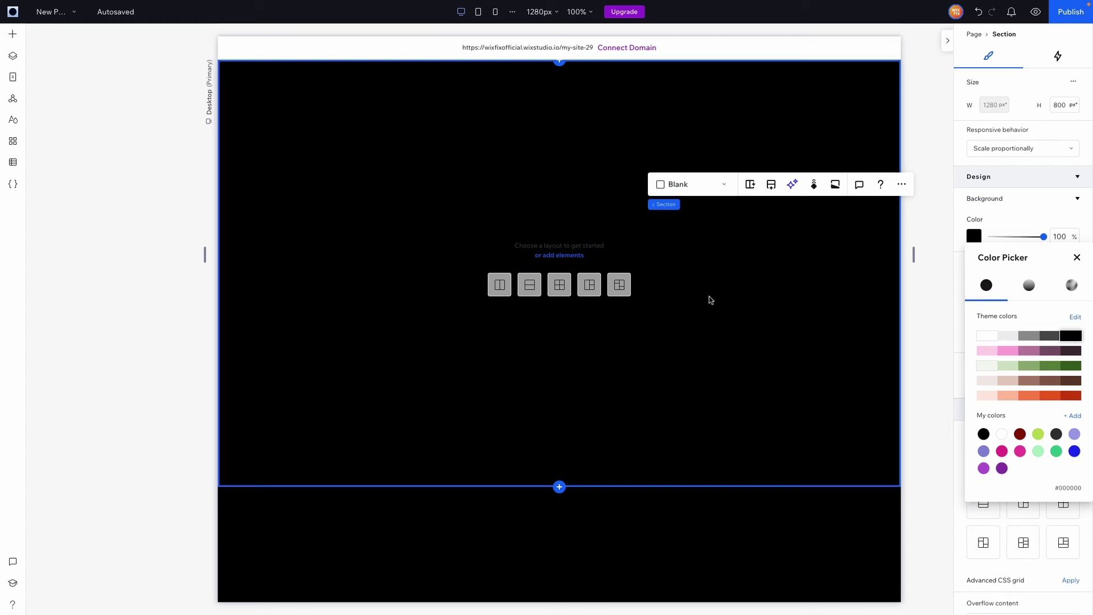
pyautogui.click(716, 306)
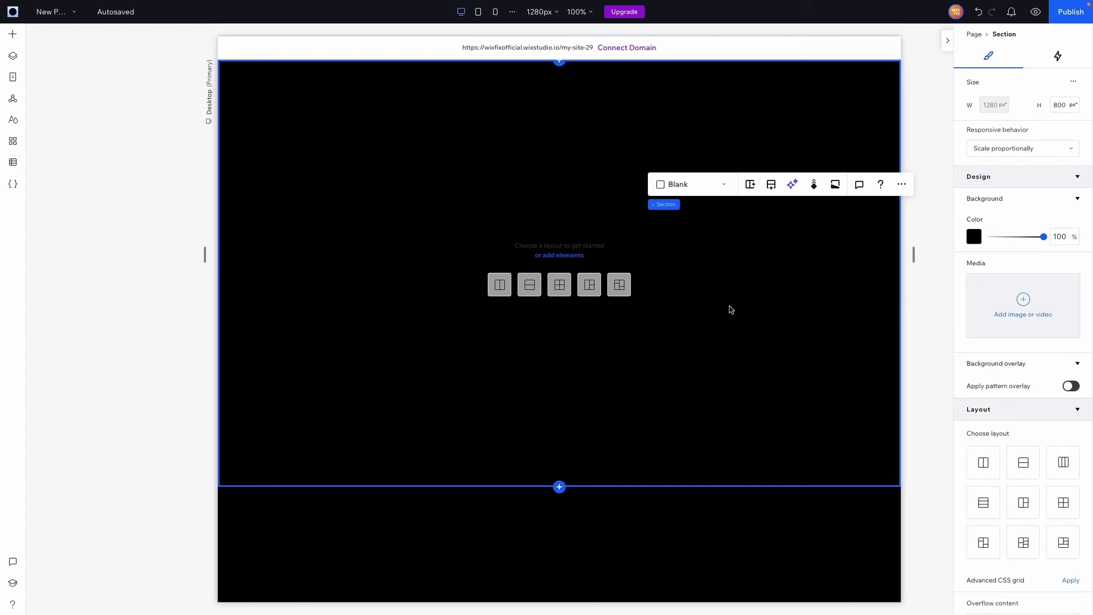
pyautogui.click(296, 131)
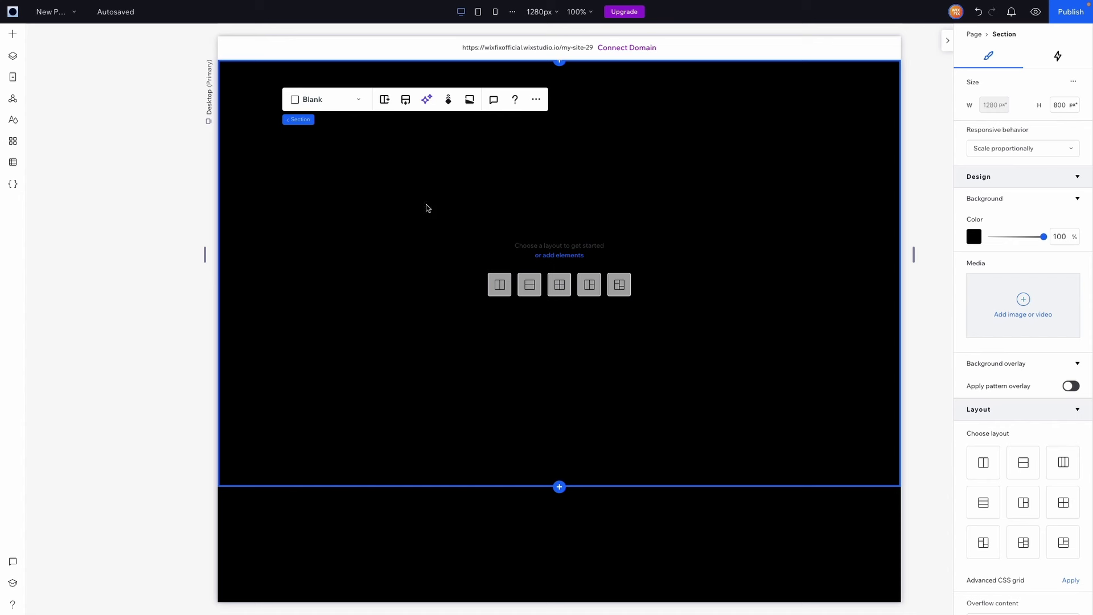
pyautogui.click(428, 208)
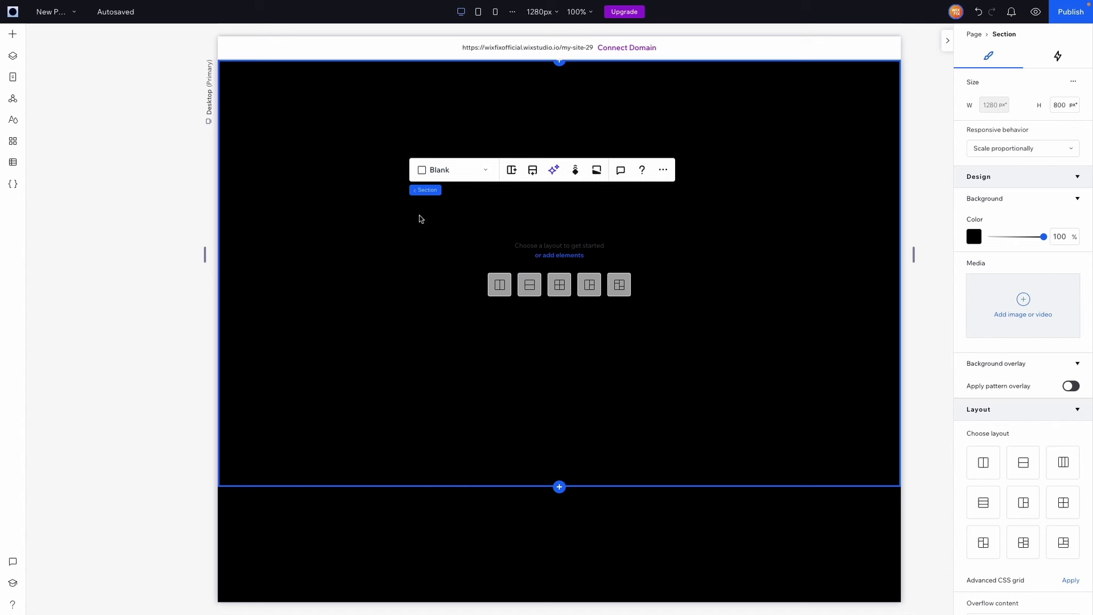
# Step: Add a 'LIFE BEYOND EARTH' Heading 6 to the section, colored pink at 18 px
pyautogui.click(17, 42)
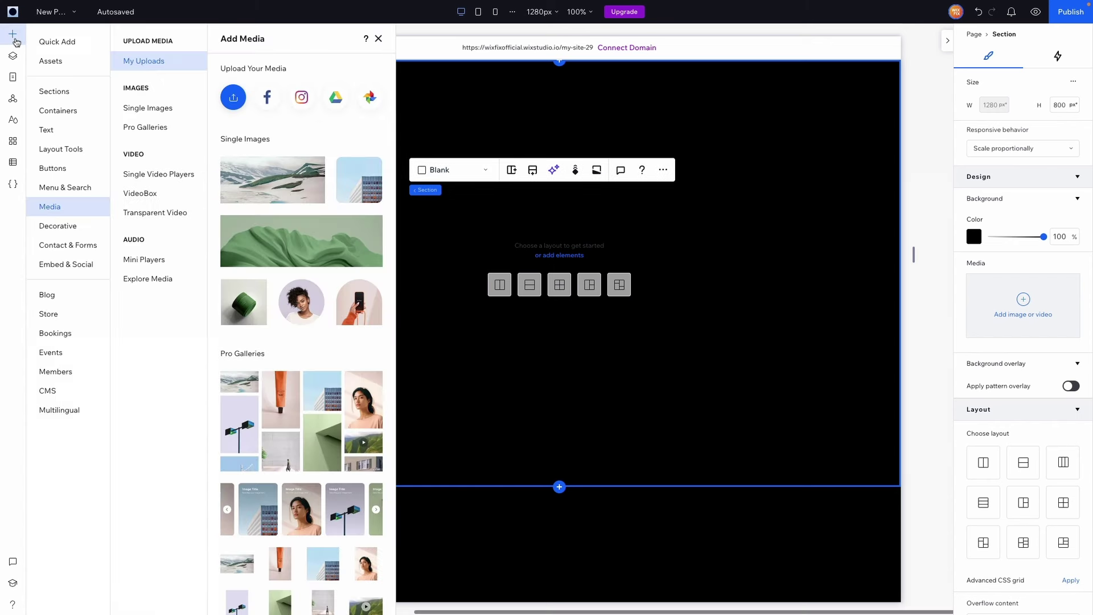
pyautogui.click(51, 131)
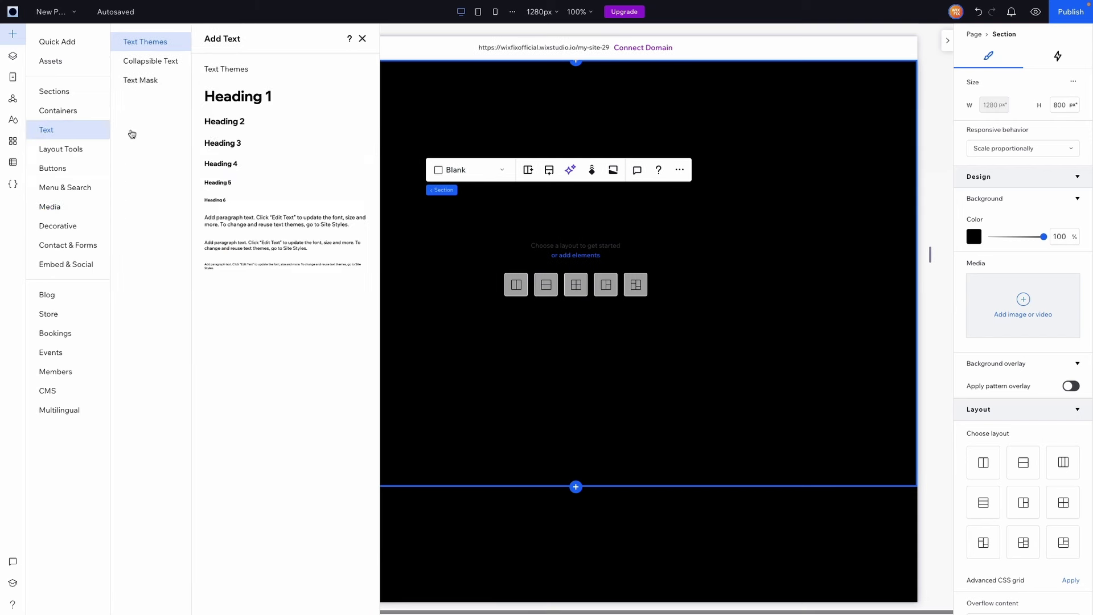
pyautogui.moveTo(217, 229); pyautogui.dragTo(542, 196)
pyautogui.moveTo(425, 201); pyautogui.dragTo(380, 211)
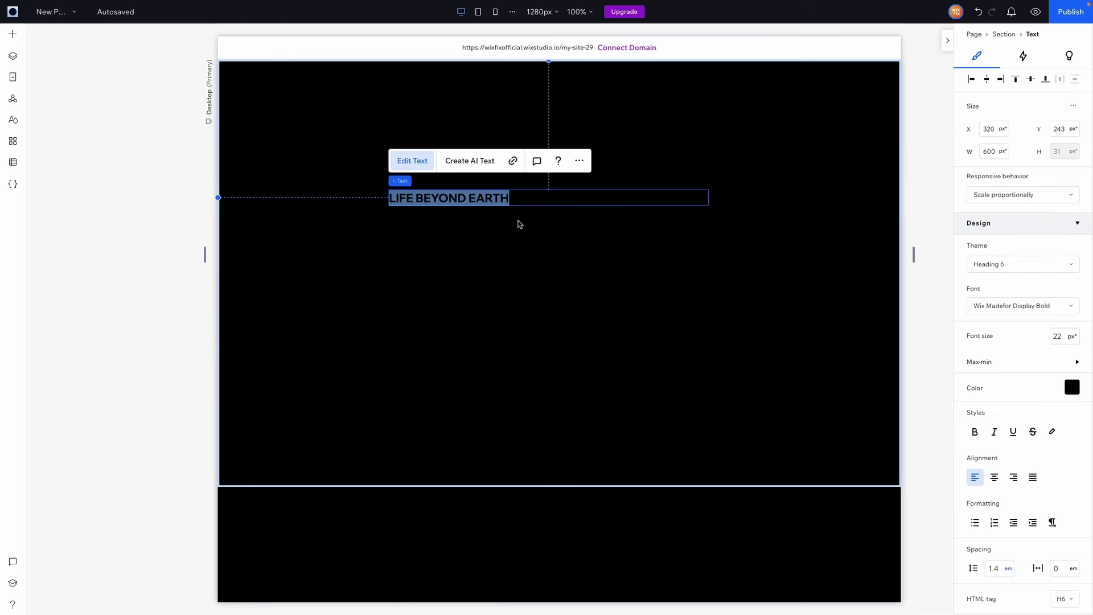
pyautogui.click(1073, 387)
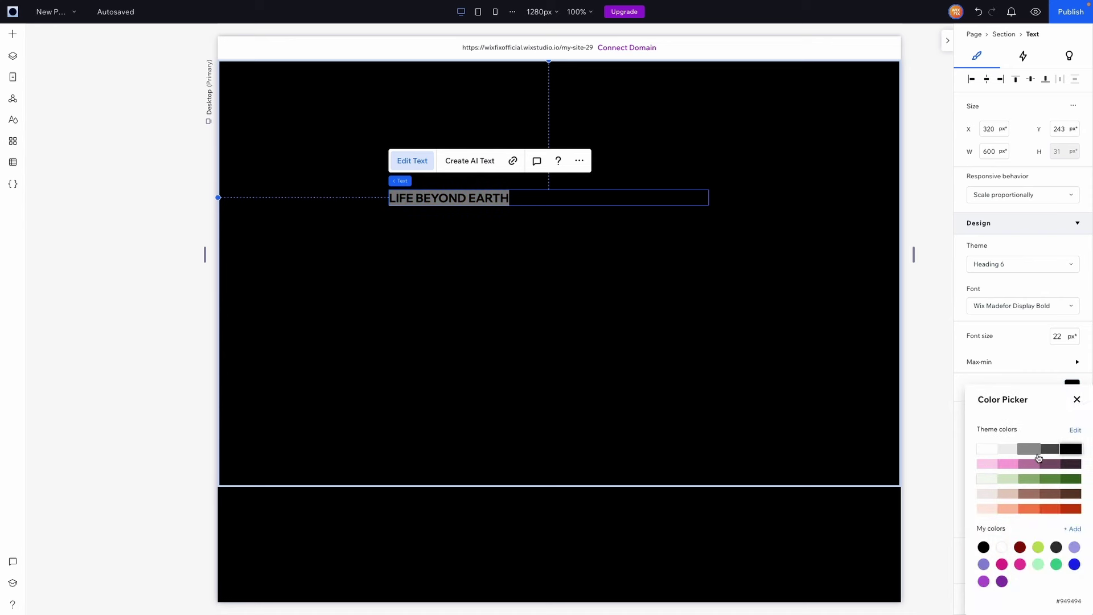
pyautogui.click(1005, 465)
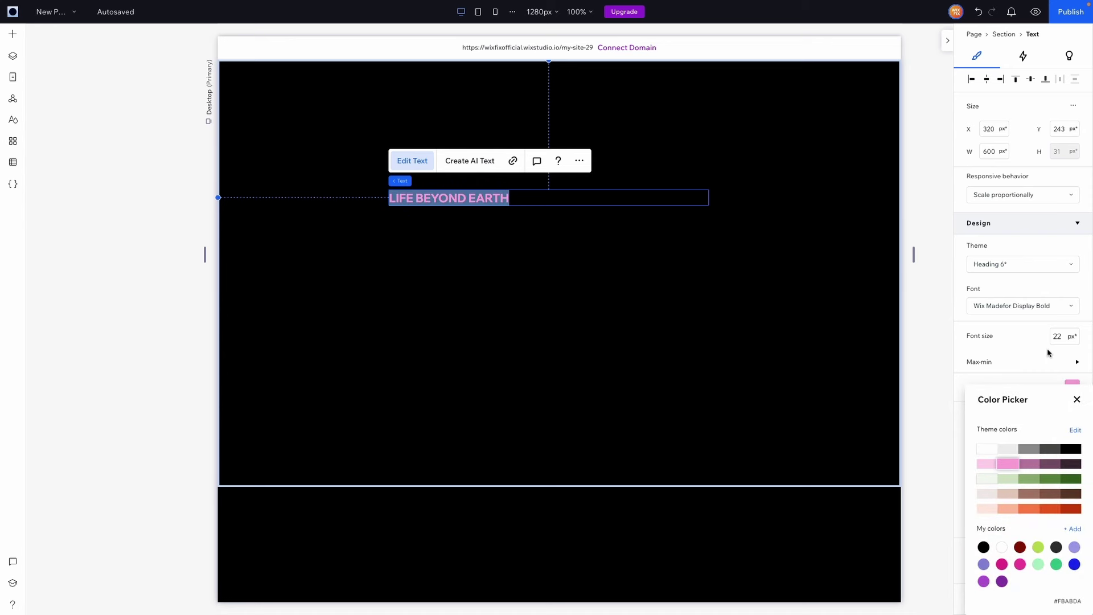
pyautogui.click(1061, 338)
pyautogui.click(1061, 337)
pyautogui.write('18')
pyautogui.press('Return')
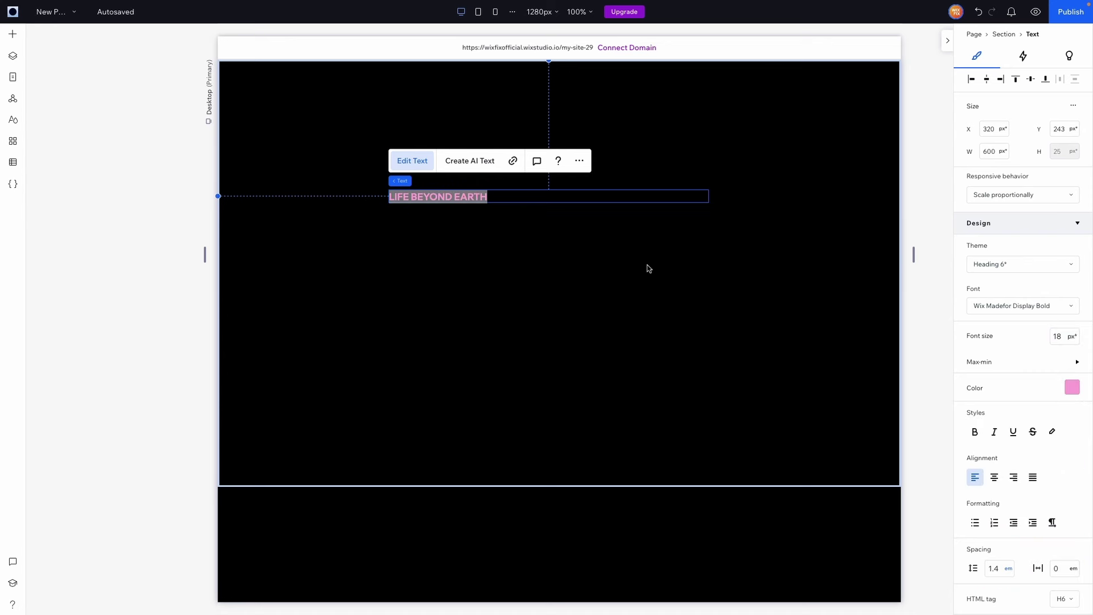
# Step: Move the small heading to the section's top-left and drop in a Heading 1 box
pyautogui.click(569, 210)
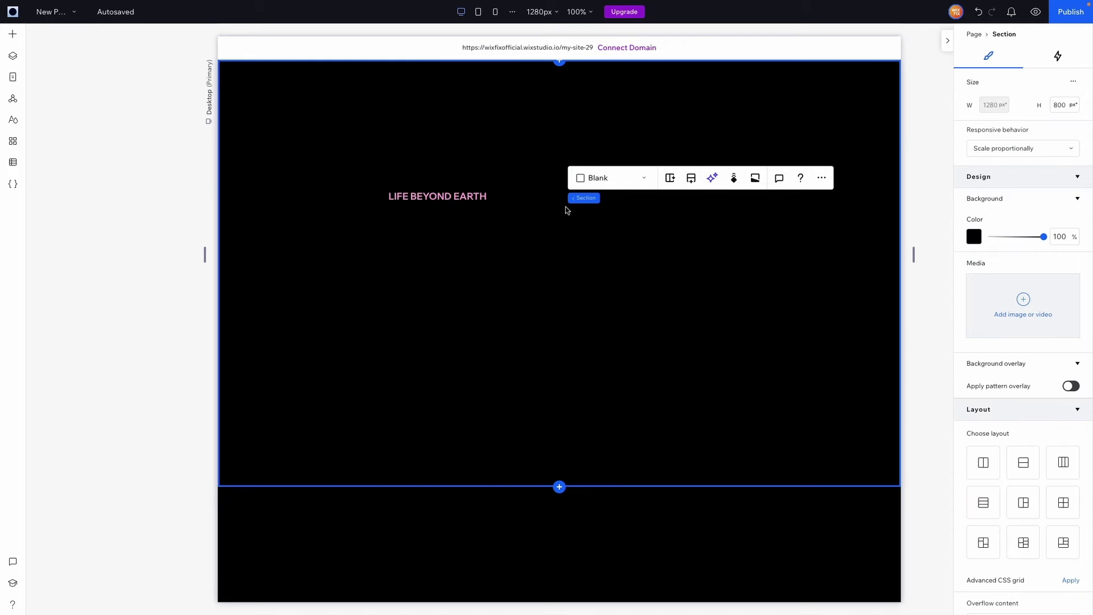
pyautogui.click(410, 194)
pyautogui.moveTo(410, 194); pyautogui.dragTo(304, 180)
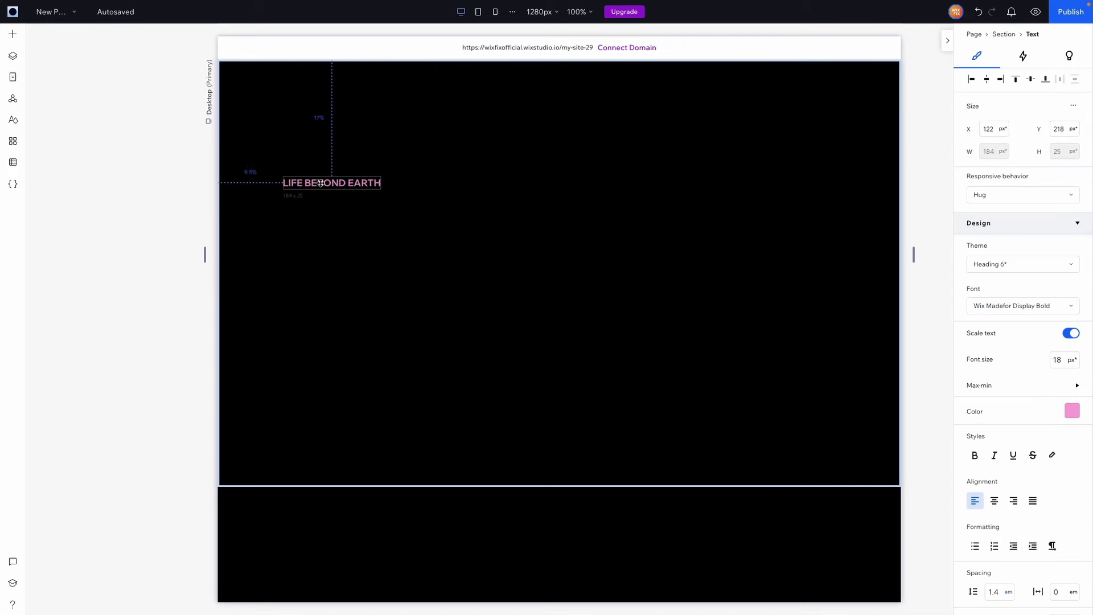
pyautogui.click(13, 33)
pyautogui.moveTo(69, 129); pyautogui.dragTo(437, 230)
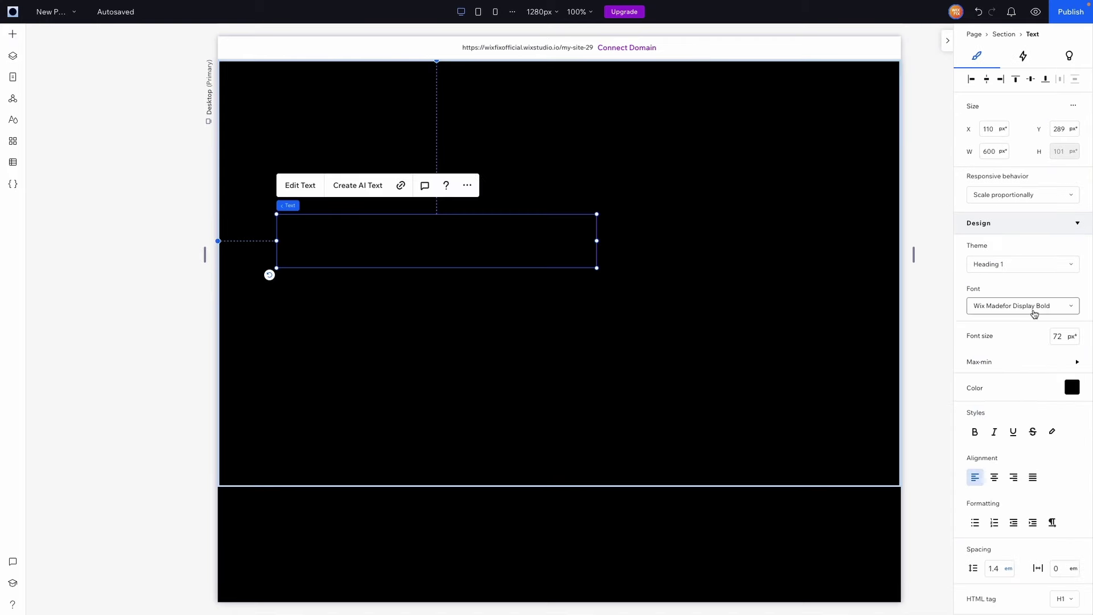
# Step: Enter 'Flashlight Cursor' as the Heading 1 text and set it to 96 px
pyautogui.click(1034, 305)
pyautogui.doubleClick(437, 241)
pyautogui.write('Flashlight Cursor')
pyautogui.hotkey('ctrl', 'a')
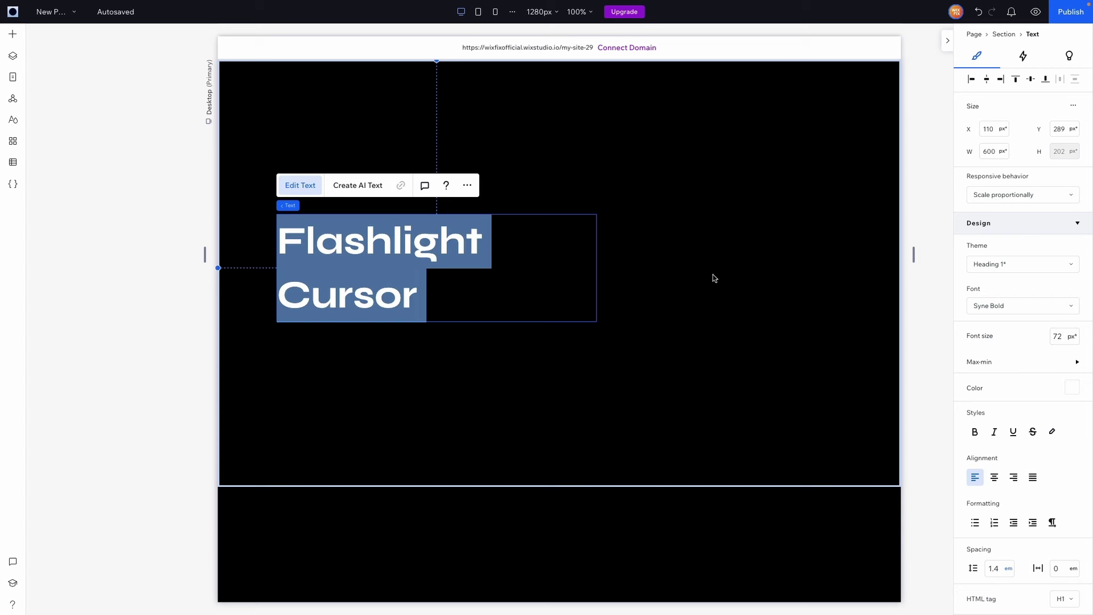
pyautogui.click(1059, 337)
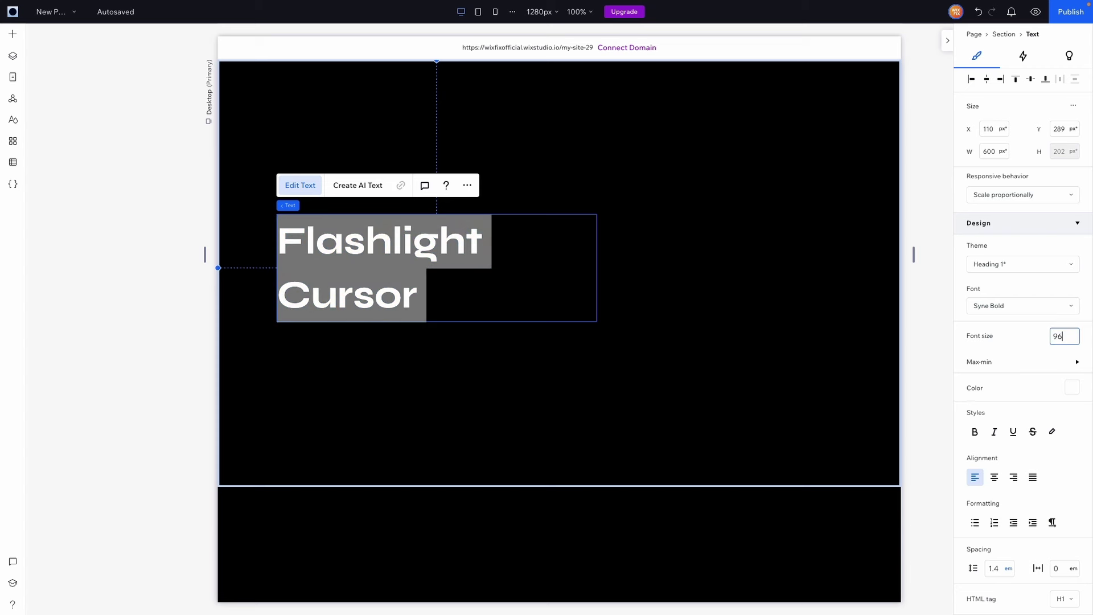
pyautogui.press('Return')
# Step: Position Flashlight Cursor directly beneath the LIFE BEYOND EARTH heading
pyautogui.click(710, 251)
pyautogui.click(419, 270)
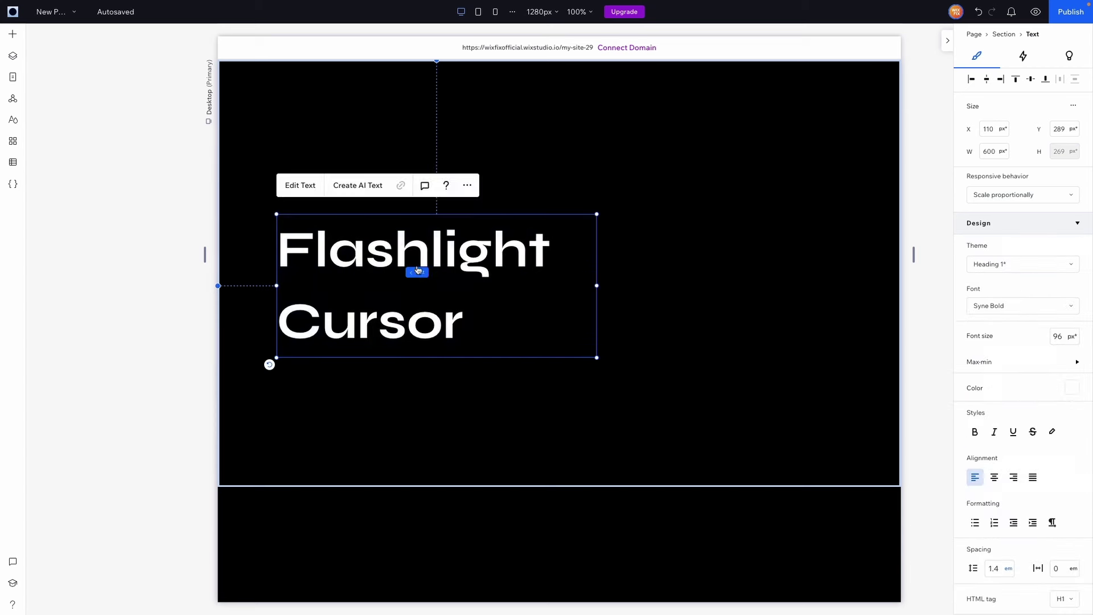
pyautogui.moveTo(419, 271); pyautogui.dragTo(425, 259)
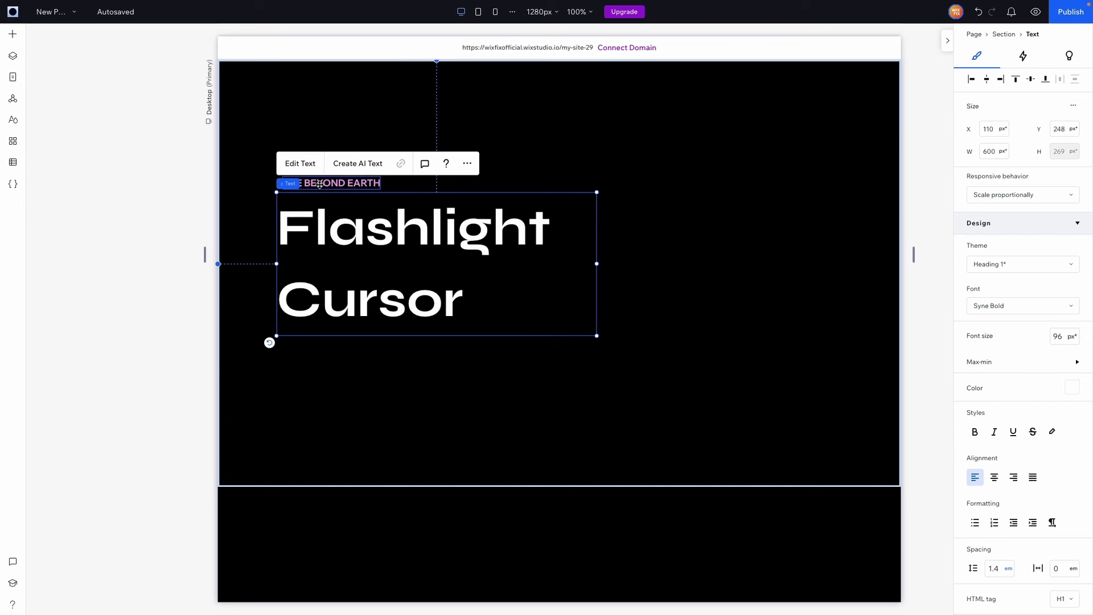
pyautogui.click(313, 183)
pyautogui.click(313, 184)
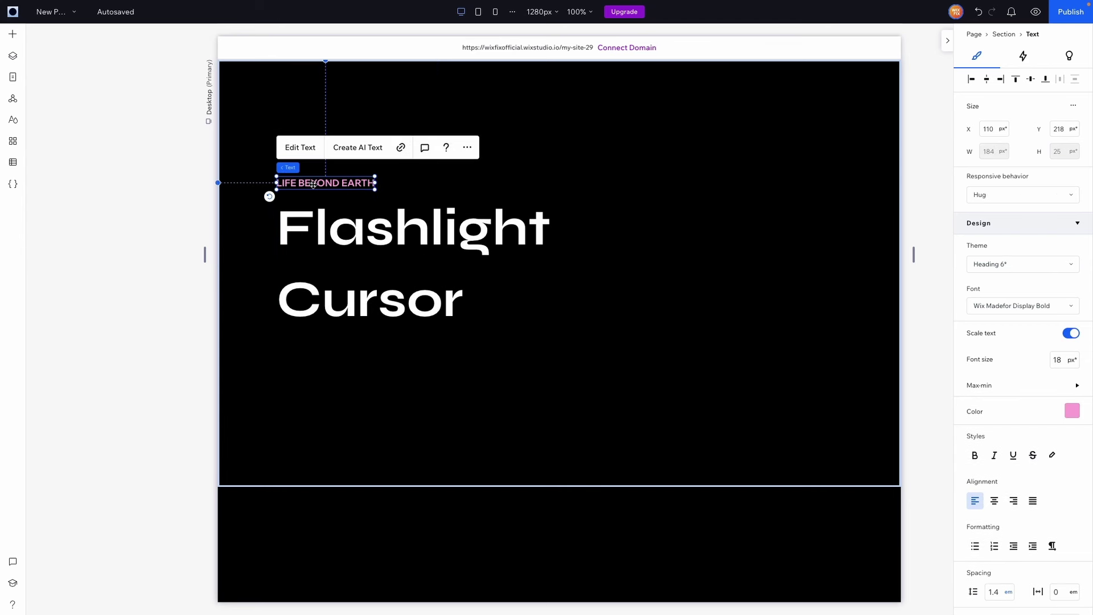
pyautogui.click(13, 34)
# Step: Place a placeholder paragraph below Flashlight Cursor and make its text grey
pyautogui.moveTo(259, 251); pyautogui.dragTo(370, 351)
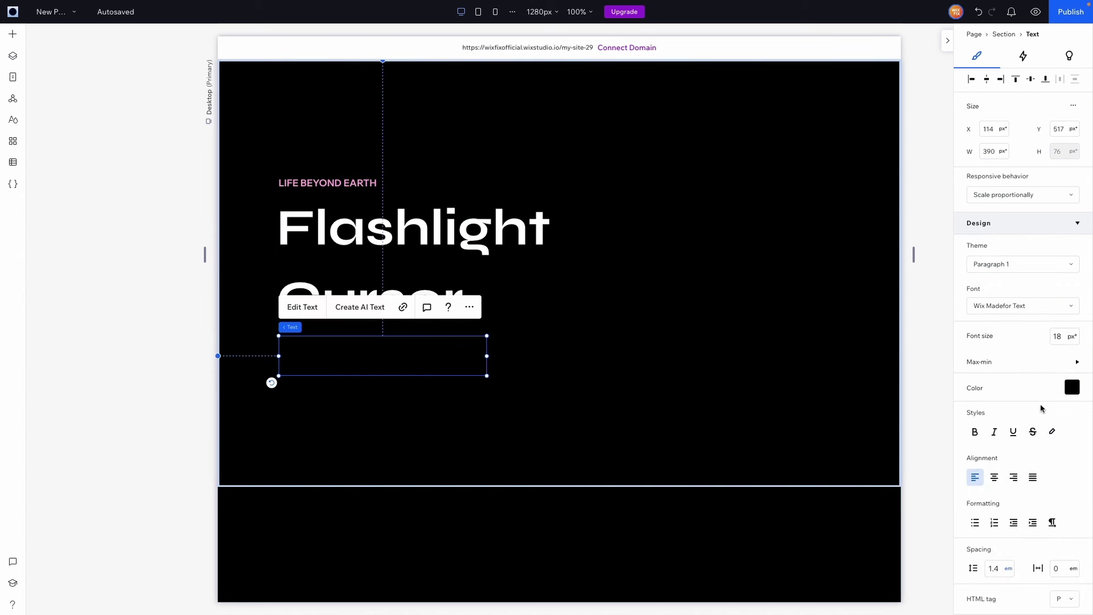
pyautogui.click(1072, 389)
pyautogui.click(1028, 451)
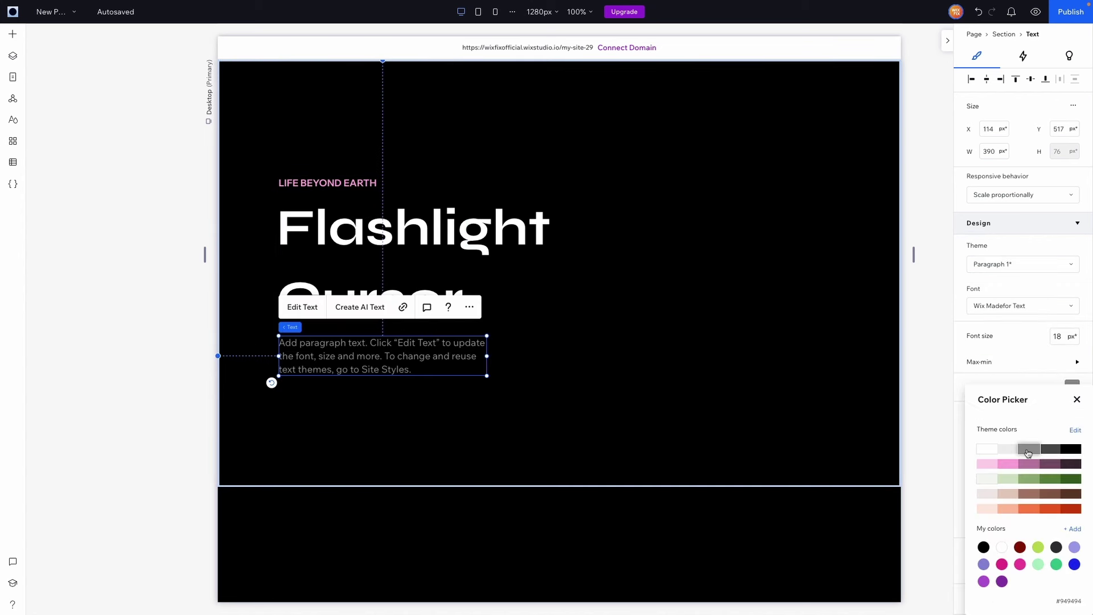
pyautogui.click(598, 307)
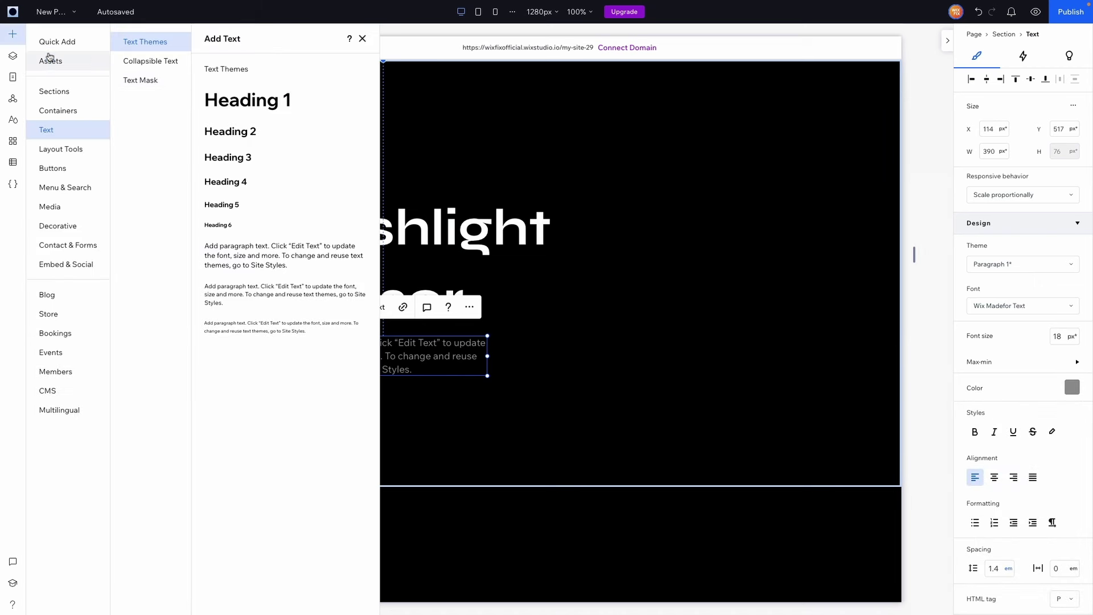
pyautogui.click(49, 59)
# Step: Add a Start Now button with 0 background opacity and a 1 px white border
pyautogui.click(46, 45)
pyautogui.moveTo(147, 150); pyautogui.dragTo(380, 404)
pyautogui.click(1061, 336)
pyautogui.write('0')
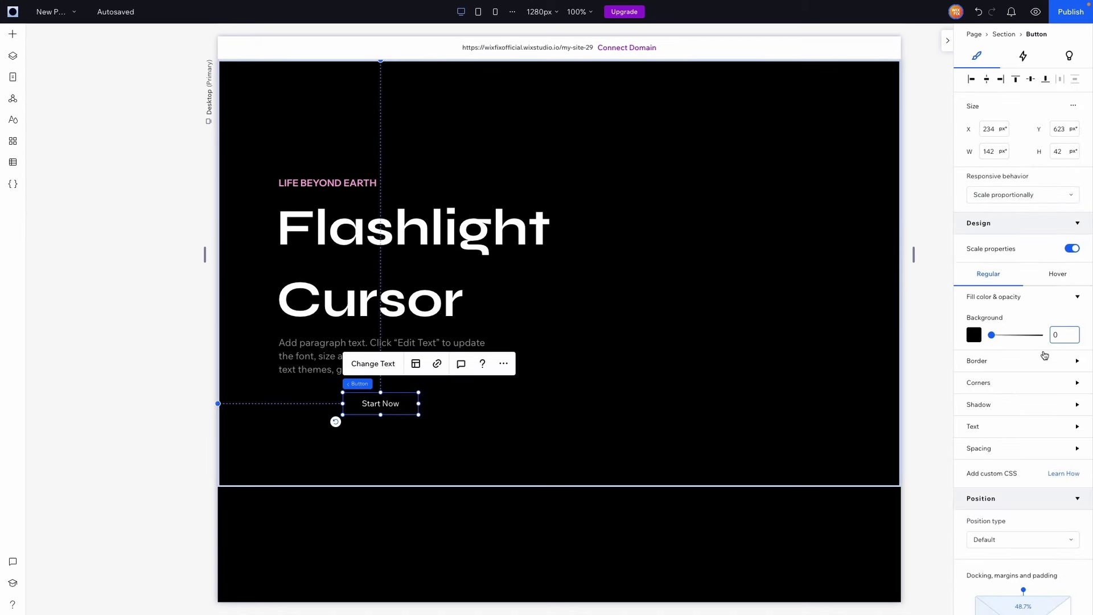
pyautogui.click(1045, 359)
pyautogui.click(1058, 448)
pyautogui.write('1')
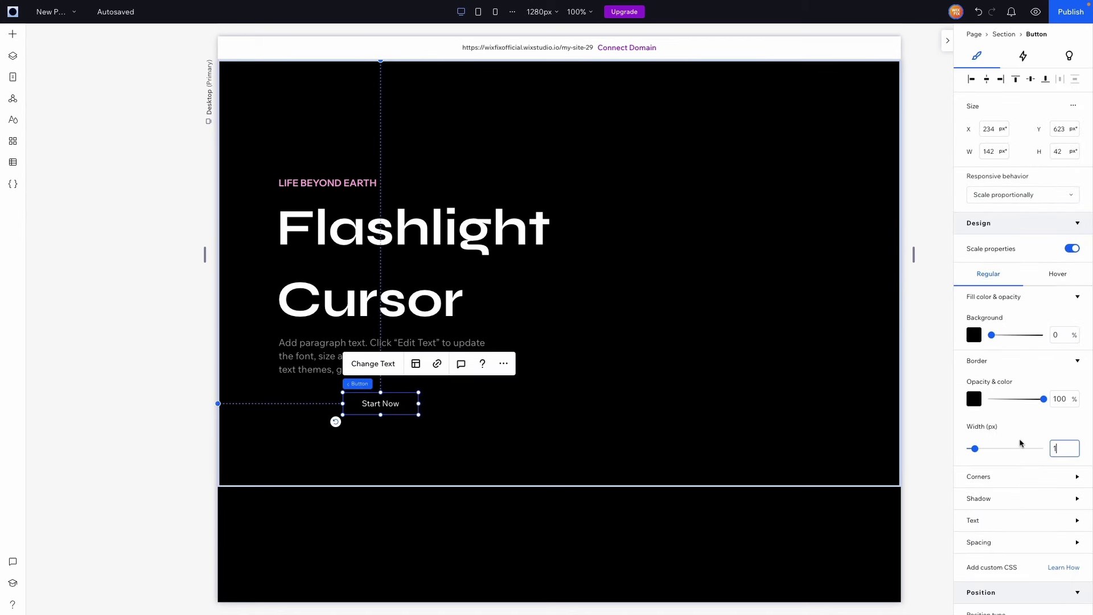
pyautogui.click(974, 399)
pyautogui.click(987, 450)
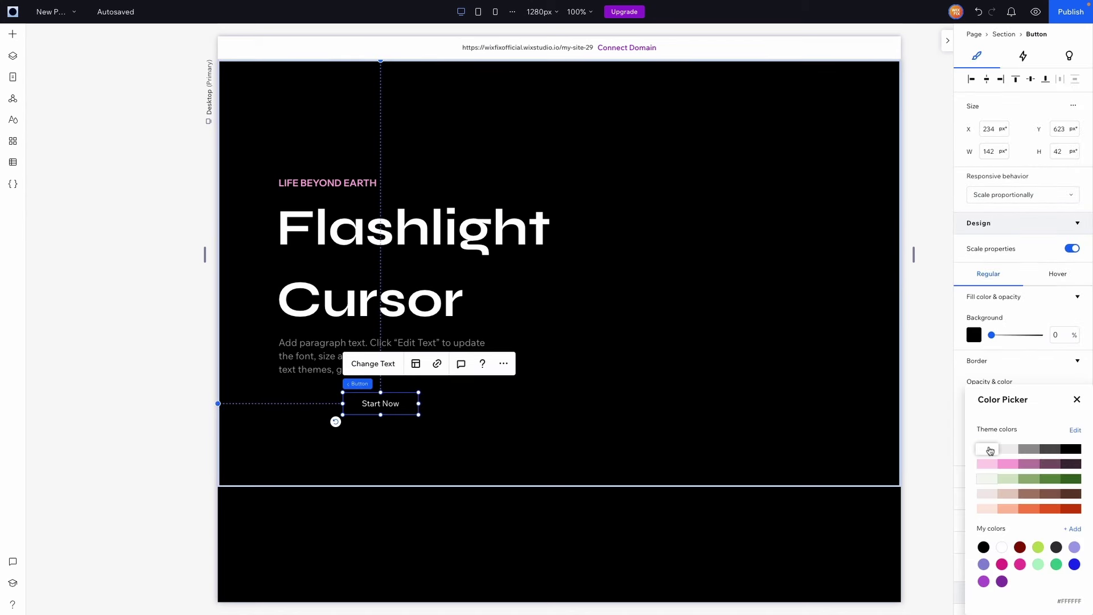
# Step: Round the button's corners to 9999 and shift it left under the paragraph
pyautogui.scroll(-1, 996, 454)
pyautogui.click(994, 443)
pyautogui.click(980, 474)
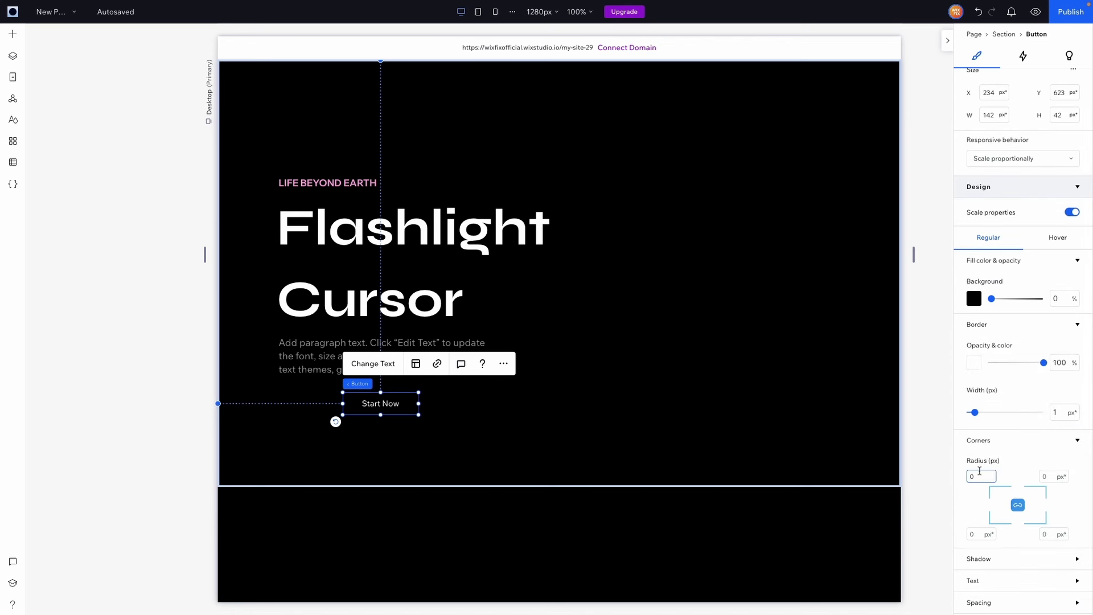
pyautogui.write('9999')
pyautogui.click(476, 405)
pyautogui.moveTo(368, 405); pyautogui.dragTo(304, 397)
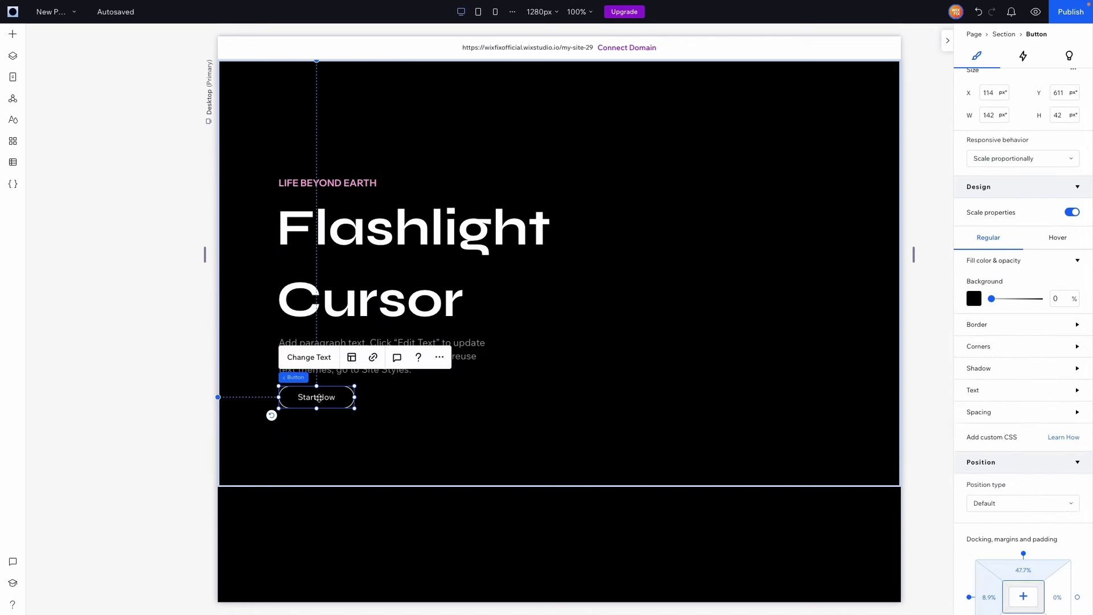
# Step: Give the button a light pink hover background with black hover text
pyautogui.click(1060, 239)
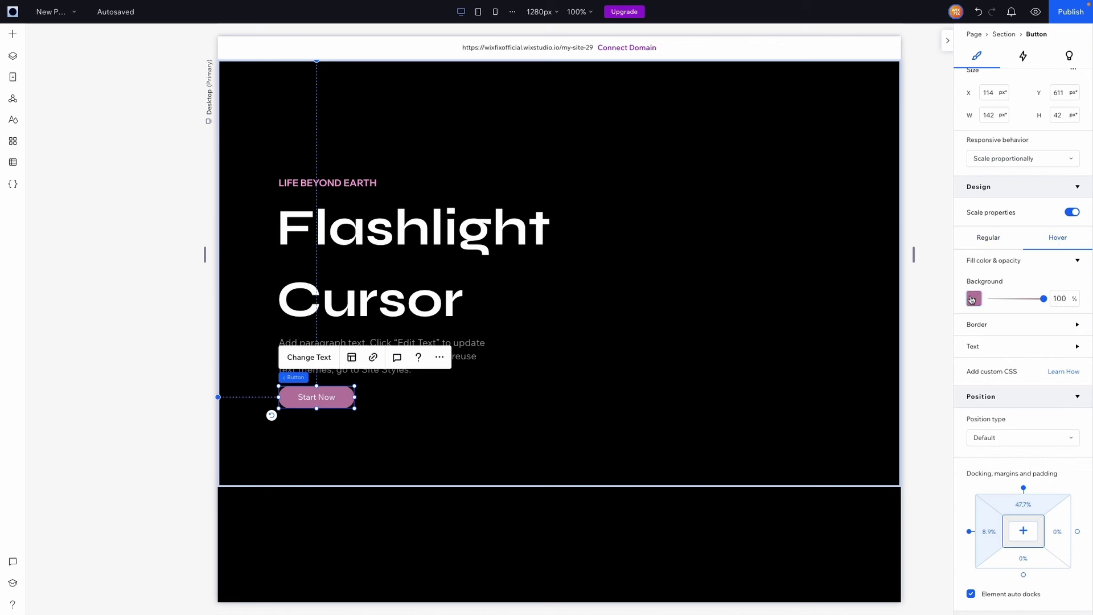
pyautogui.click(975, 303)
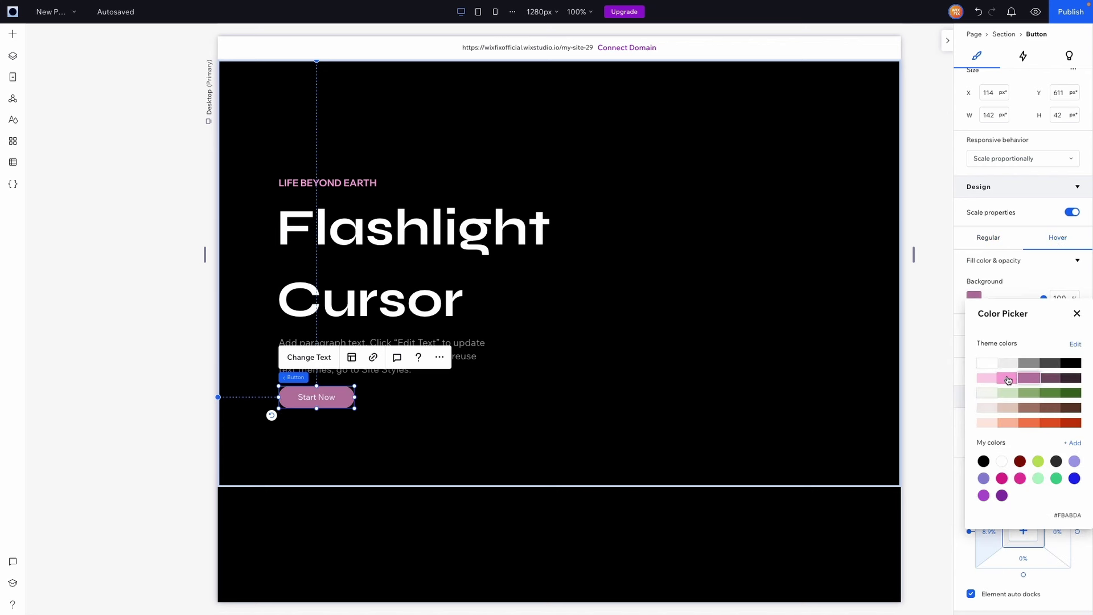
pyautogui.click(1008, 378)
pyautogui.click(1077, 313)
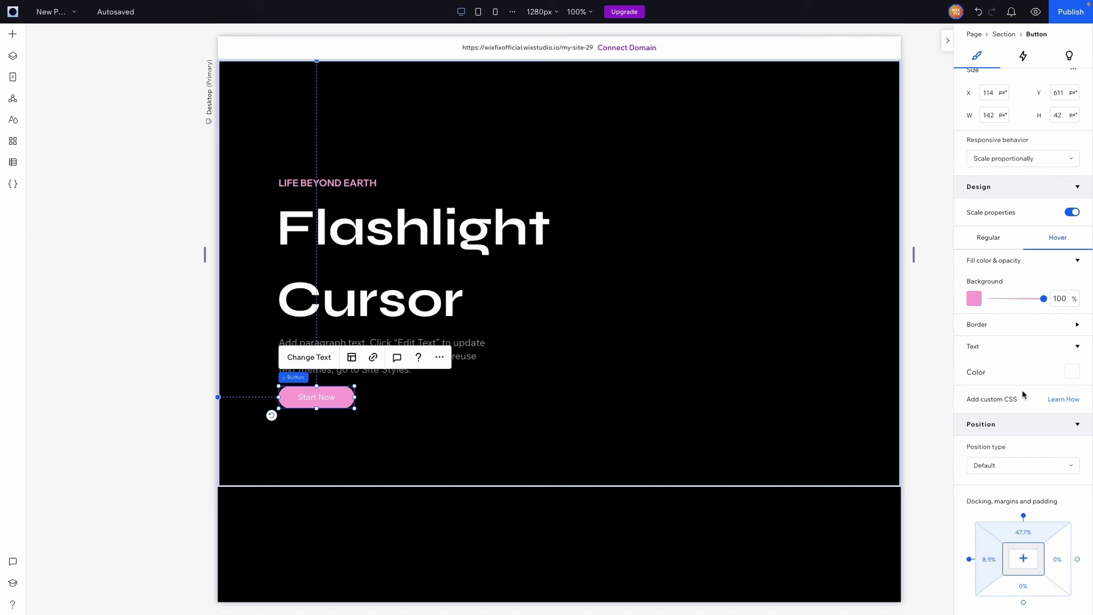
pyautogui.click(1071, 375)
pyautogui.click(1069, 442)
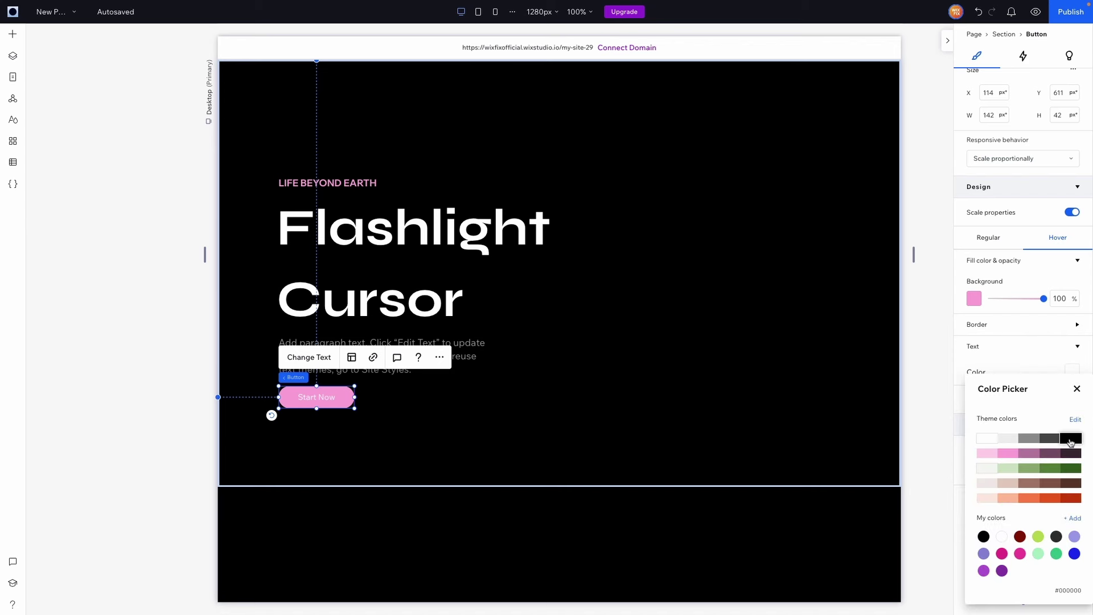
# Step: Stack the Start Now button, LIFE BEYOND EARTH label, Flashlight Cursor heading and paragraph vertically
pyautogui.click(775, 404)
pyautogui.click(574, 409)
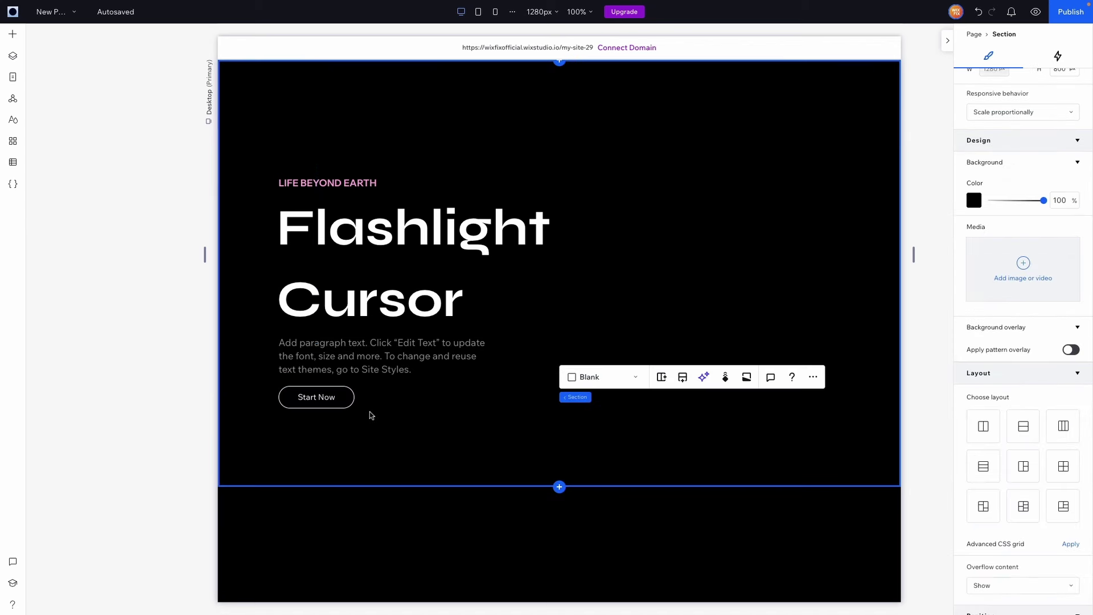
pyautogui.click(315, 397)
pyautogui.keyDown('shift'); pyautogui.click(321, 184); pyautogui.keyUp('shift')
pyautogui.keyDown('shift'); pyautogui.click(336, 220); pyautogui.keyUp('shift')
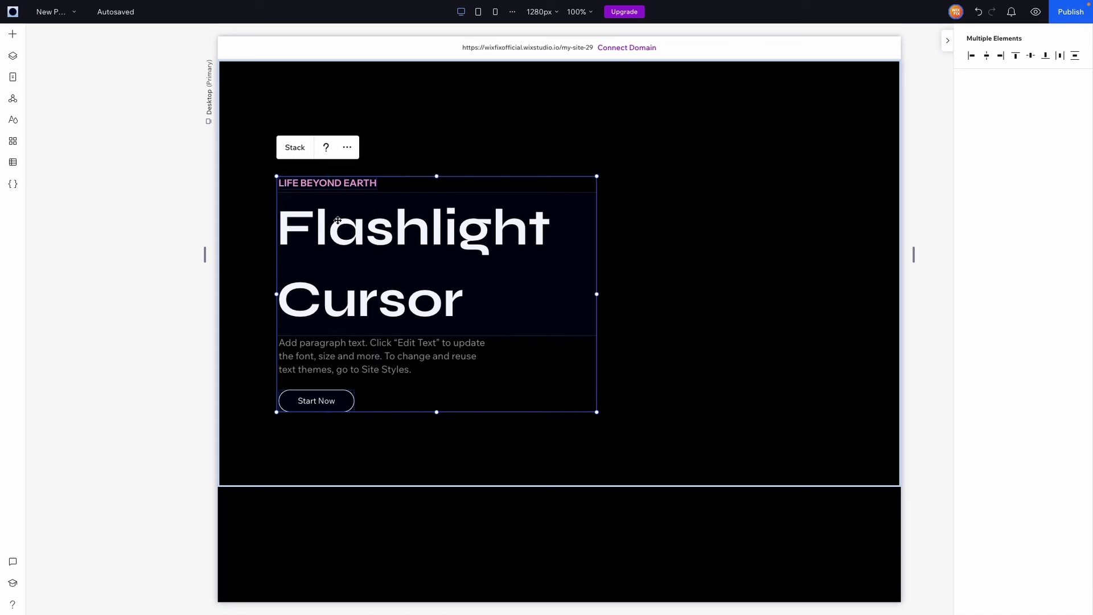
pyautogui.keyDown('shift'); pyautogui.click(335, 353); pyautogui.keyUp('shift')
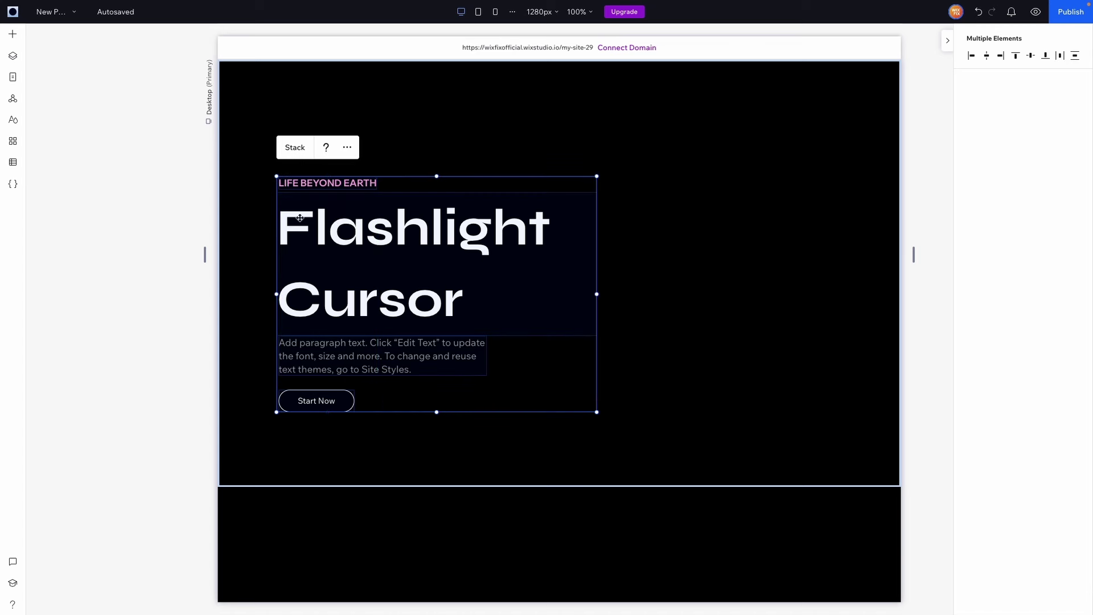
pyautogui.click(295, 148)
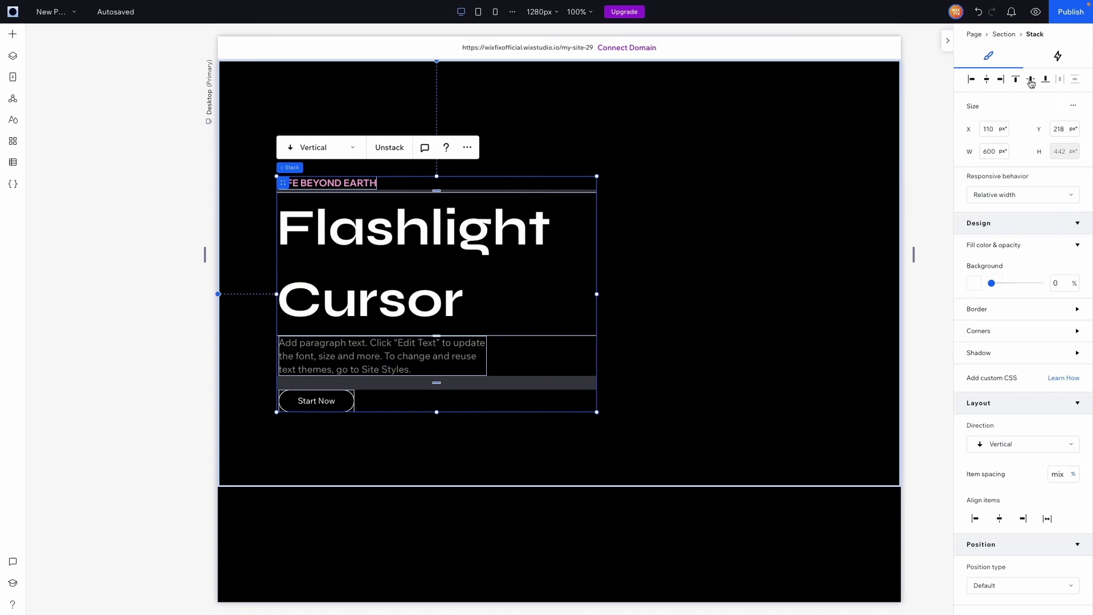
pyautogui.scroll(-3, 989, 336)
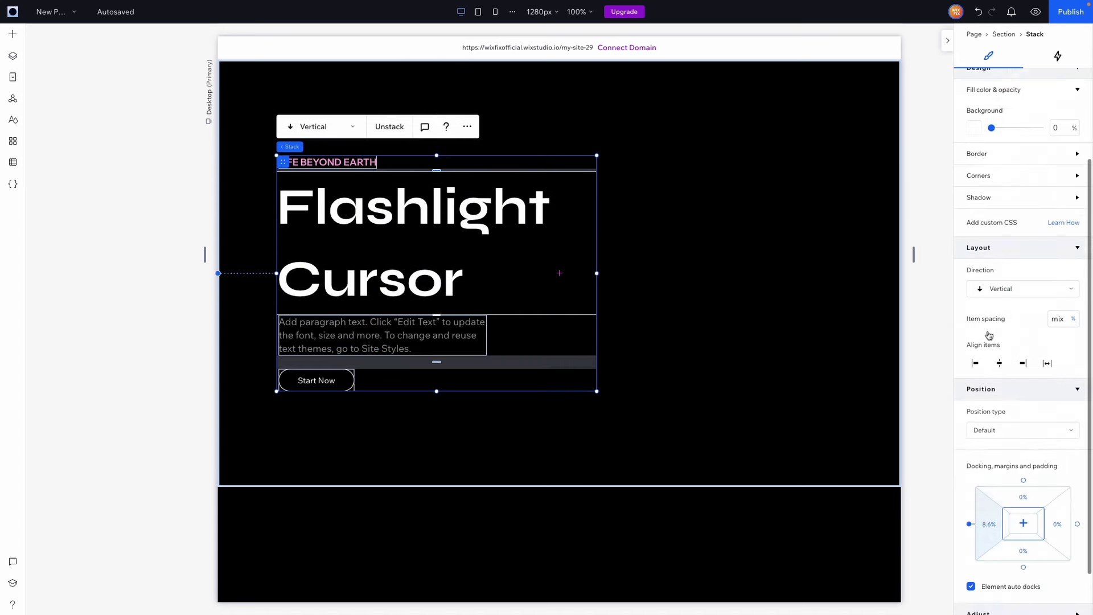
pyautogui.click(781, 163)
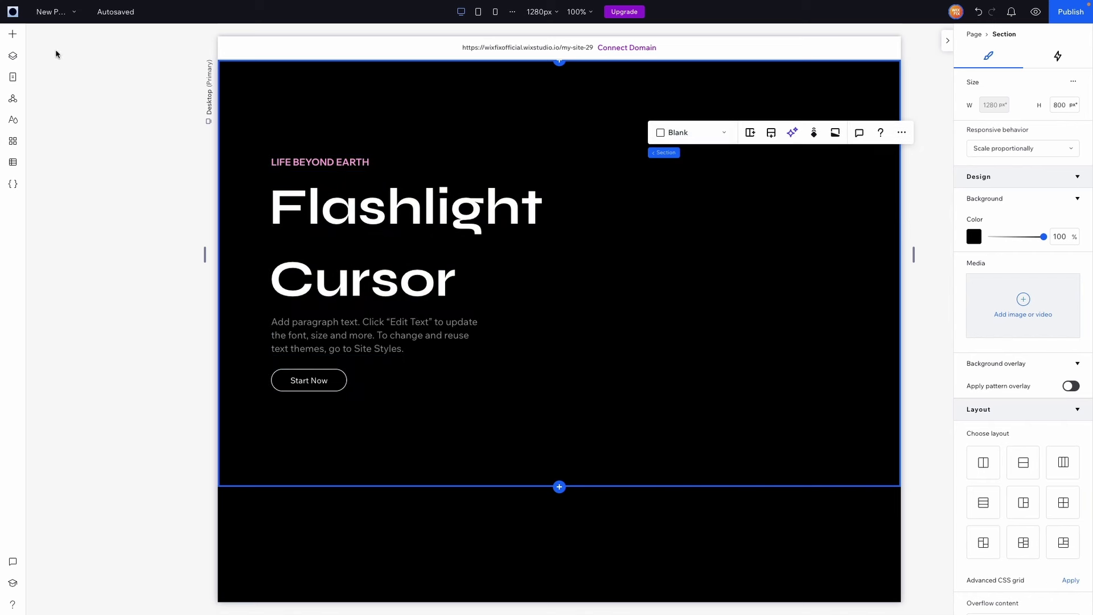
pyautogui.click(12, 35)
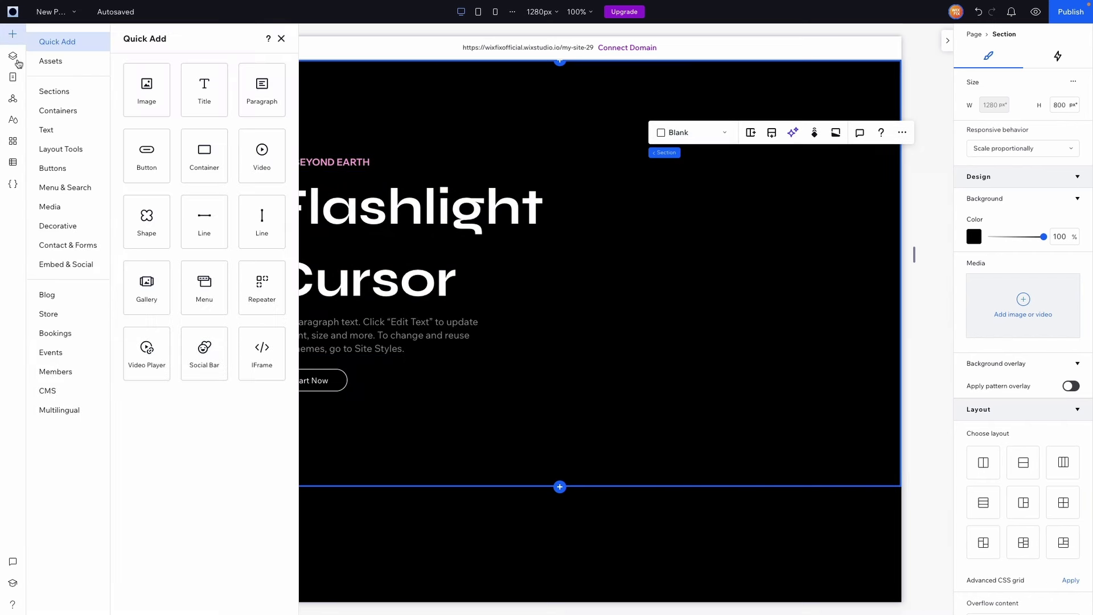
# Step: Add Planet-12 from site files, enlarge it to 891 px and move it top-right
pyautogui.click(50, 206)
pyautogui.click(149, 279)
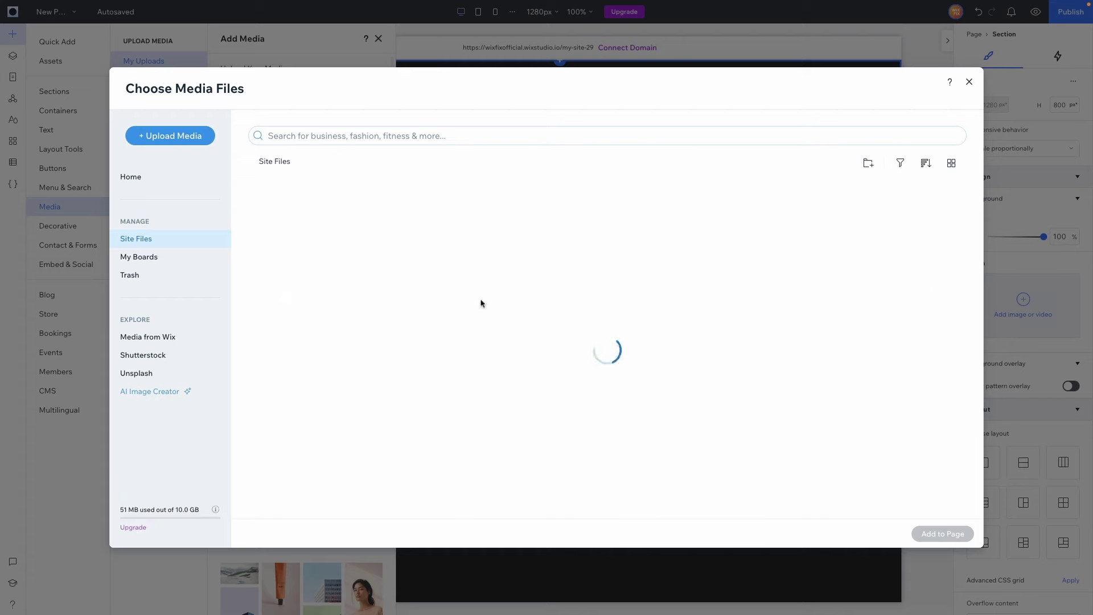
pyautogui.doubleClick(551, 369)
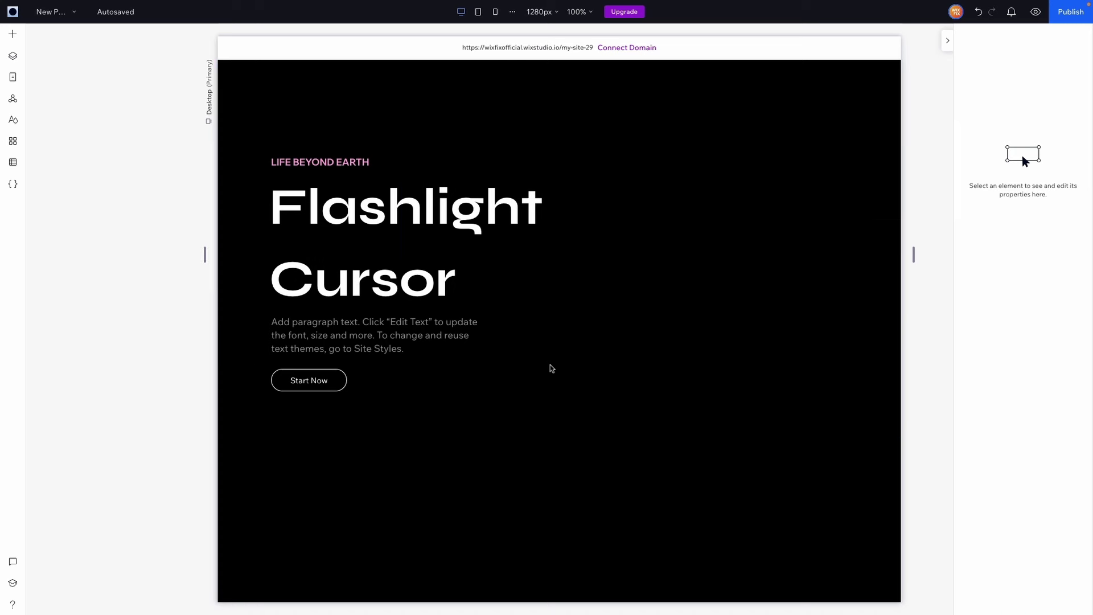
pyautogui.moveTo(720, 171); pyautogui.dragTo(923, 74)
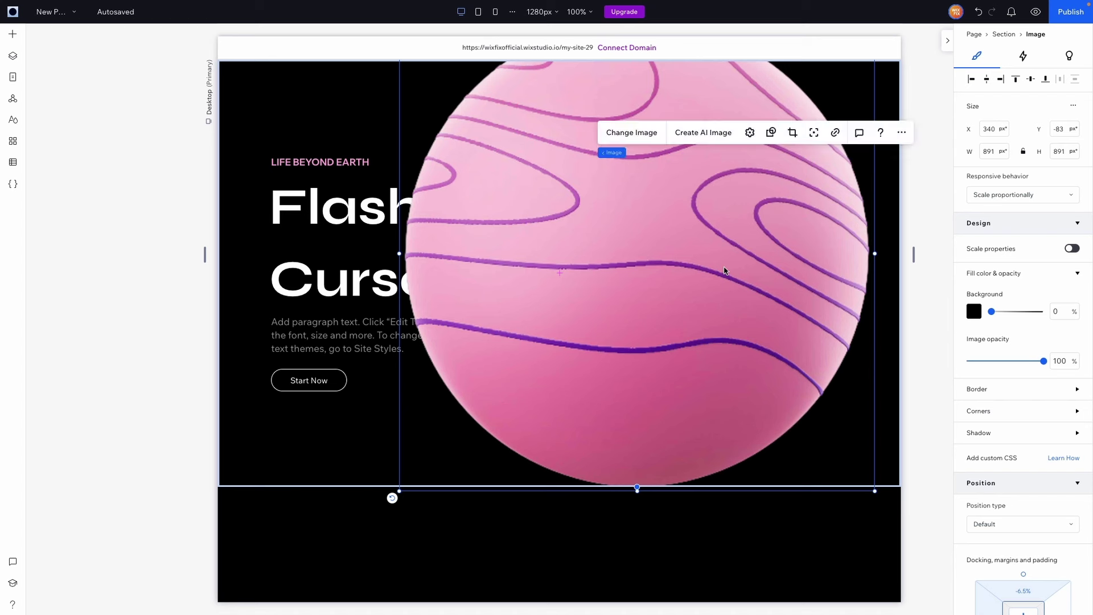
pyautogui.moveTo(574, 226); pyautogui.dragTo(774, 138)
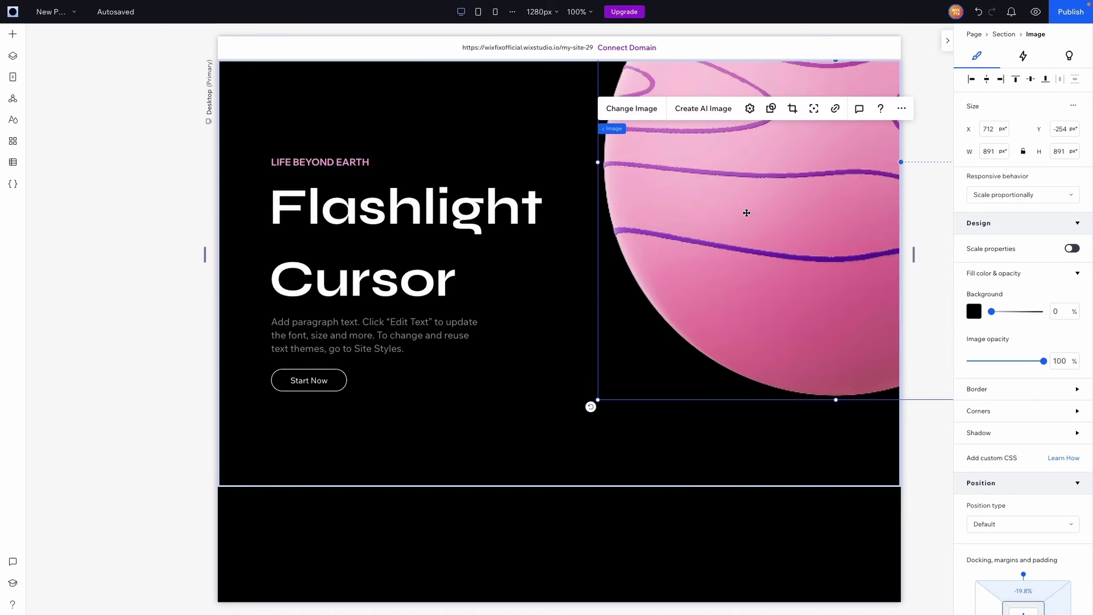
pyautogui.click(561, 102)
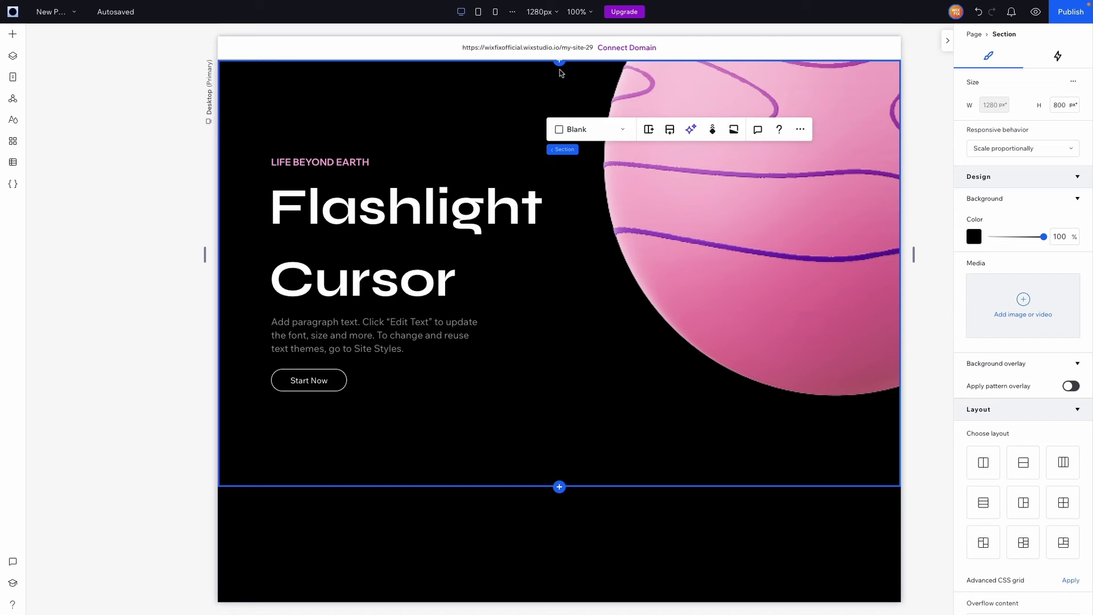
# Step: Set the hero section's overflow to Hide and delete the empty white section above it
pyautogui.scroll(5, 562, 68)
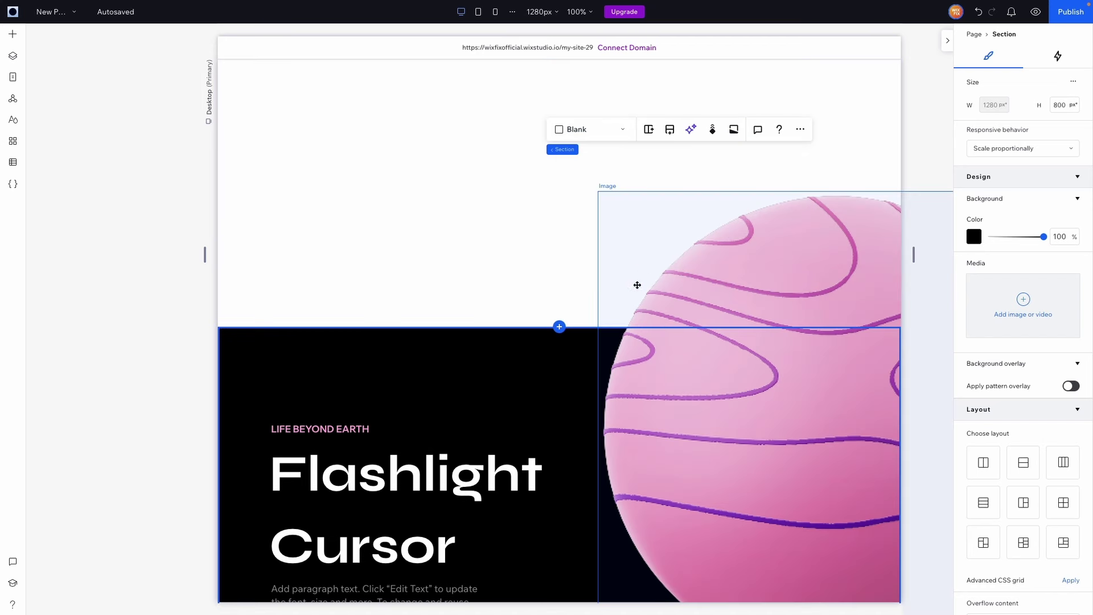
pyautogui.click(605, 283)
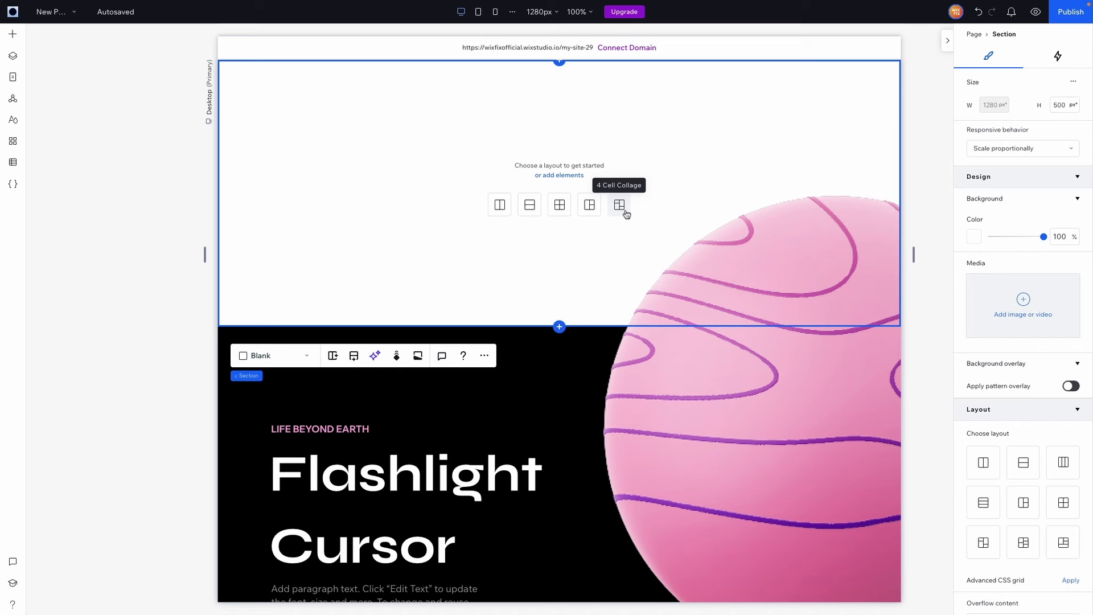
pyautogui.hotkey('ctrl', 'z')
pyautogui.click(525, 350)
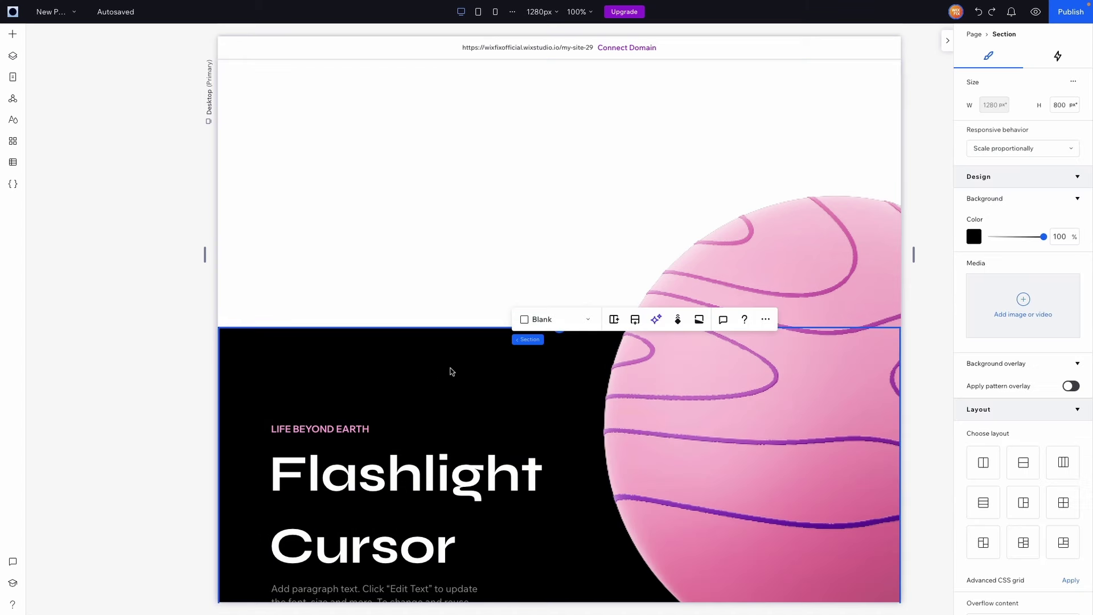
pyautogui.scroll(-5, 981, 350)
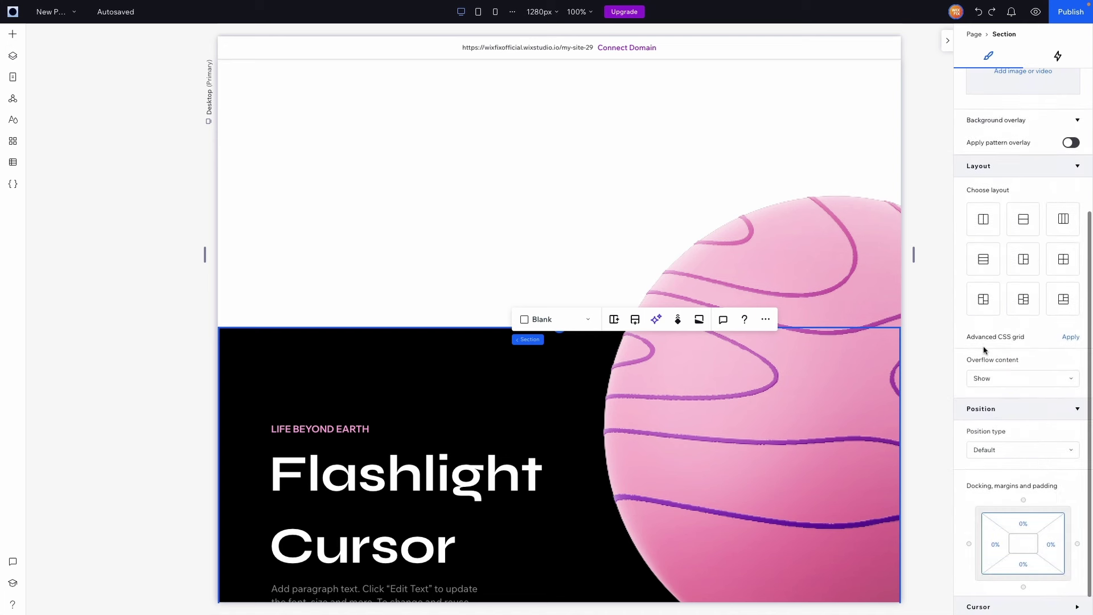
pyautogui.click(983, 381)
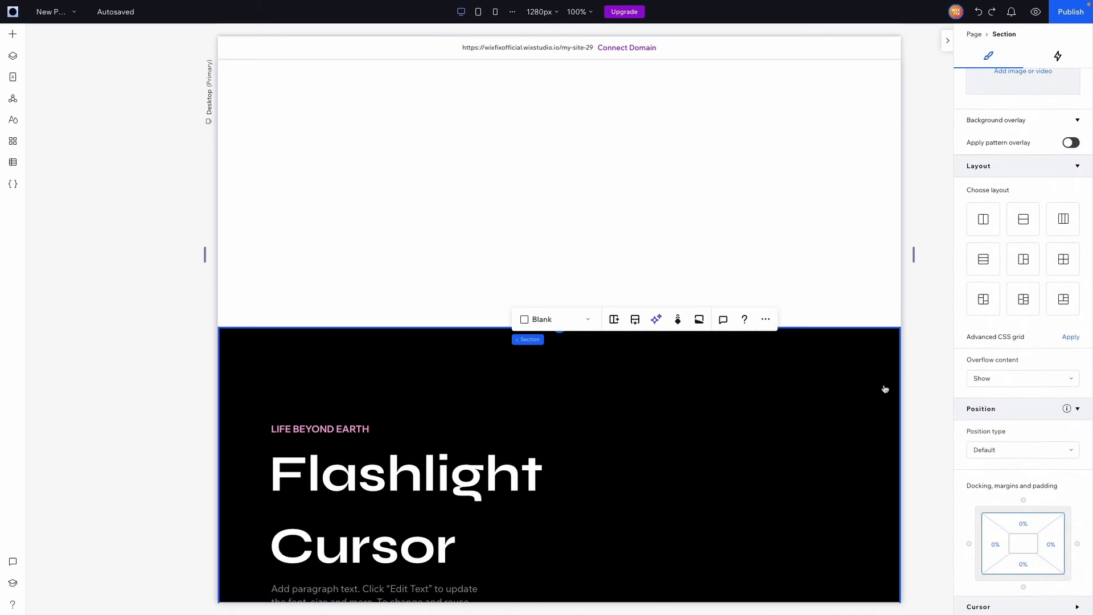
pyautogui.hotkey('ctrl', 'shift', 'z')
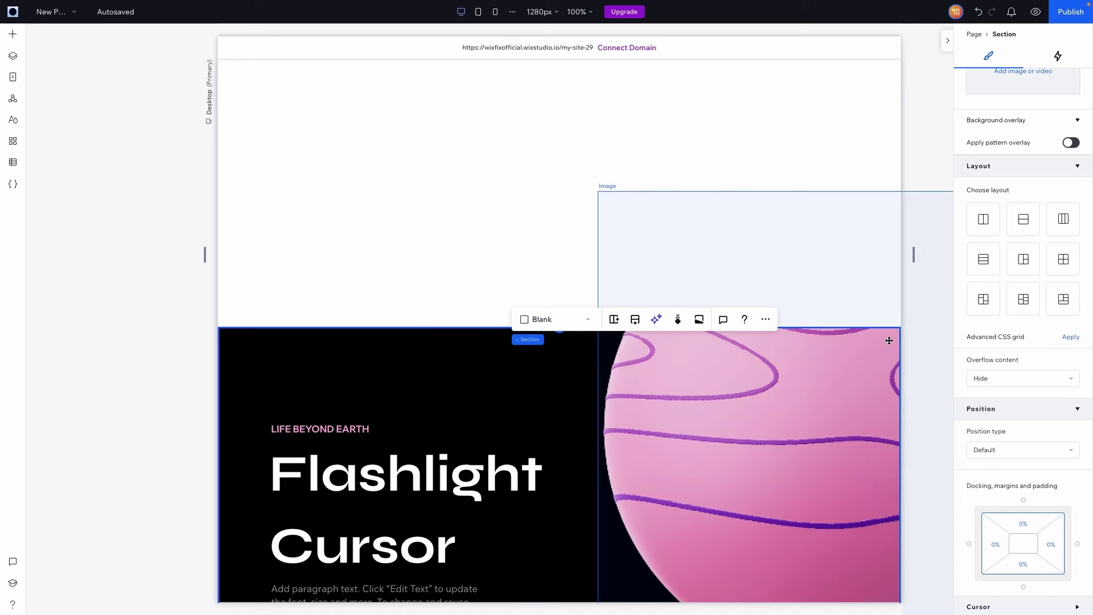
pyautogui.click(330, 188)
pyautogui.press('Delete')
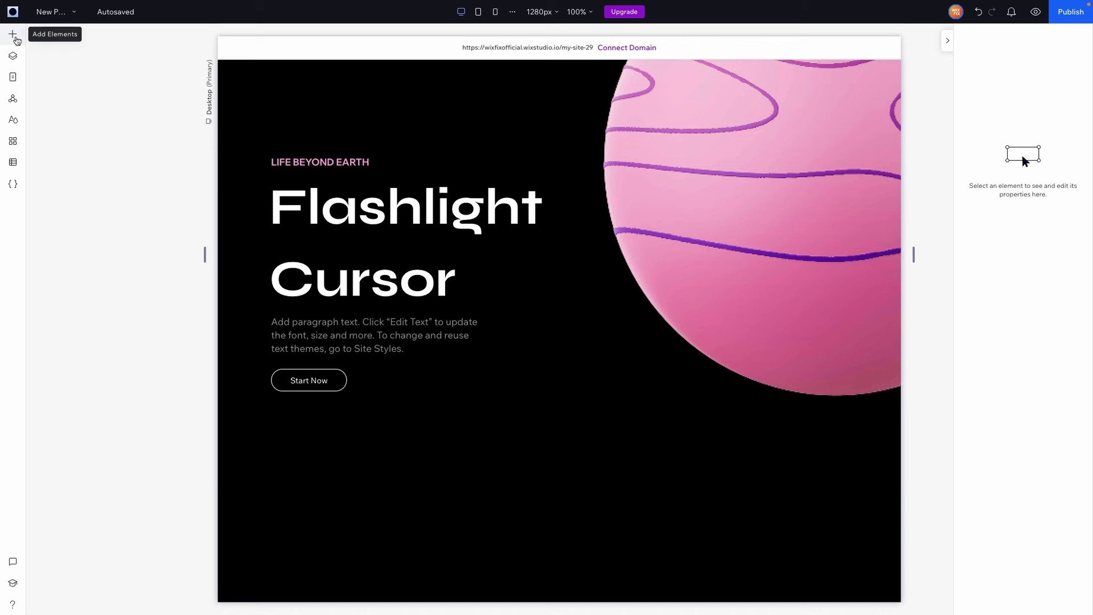
# Step: Add Space Satellite, rotate it about 97°, shrink it to 110 px near the hero's top
pyautogui.click(13, 35)
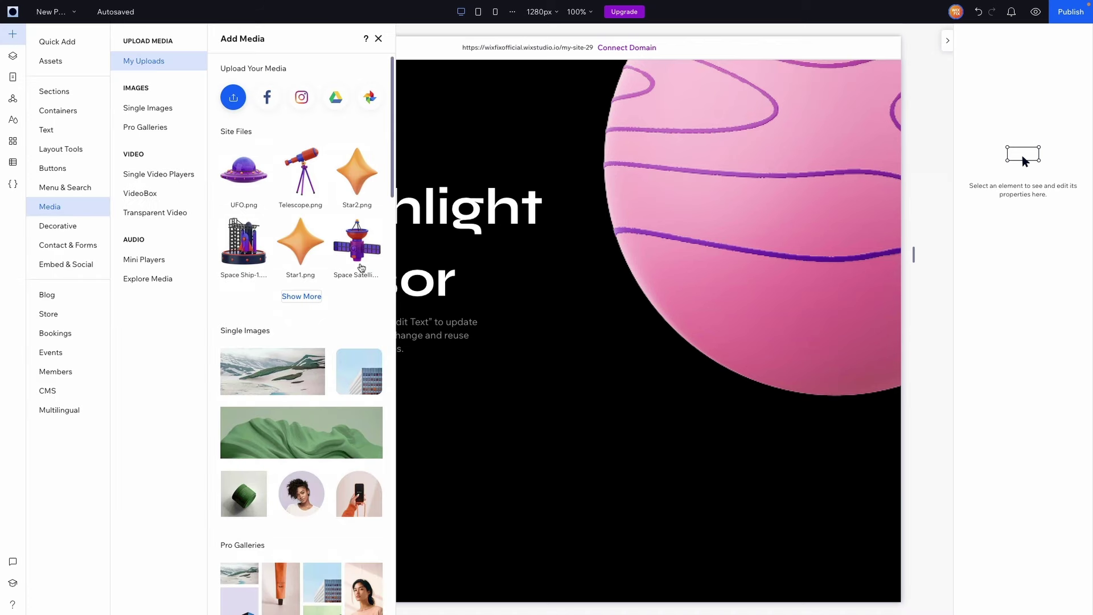
pyautogui.click(361, 258)
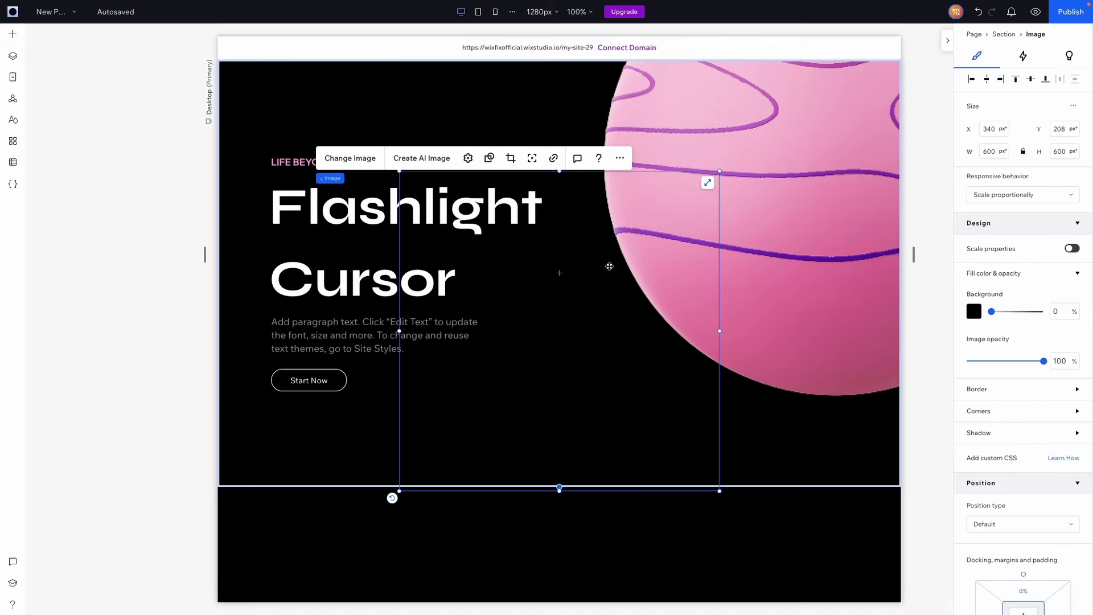
pyautogui.moveTo(719, 171); pyautogui.dragTo(500, 390)
pyautogui.moveTo(392, 498); pyautogui.dragTo(371, 344)
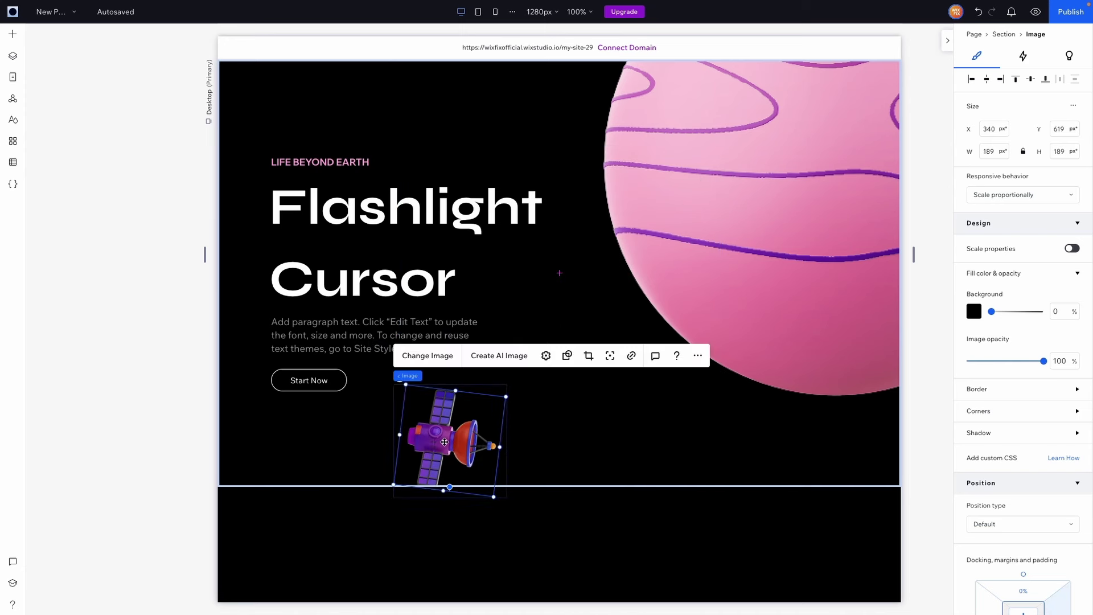
pyautogui.moveTo(488, 443); pyautogui.dragTo(513, 114)
pyautogui.moveTo(463, 168); pyautogui.dragTo(532, 110)
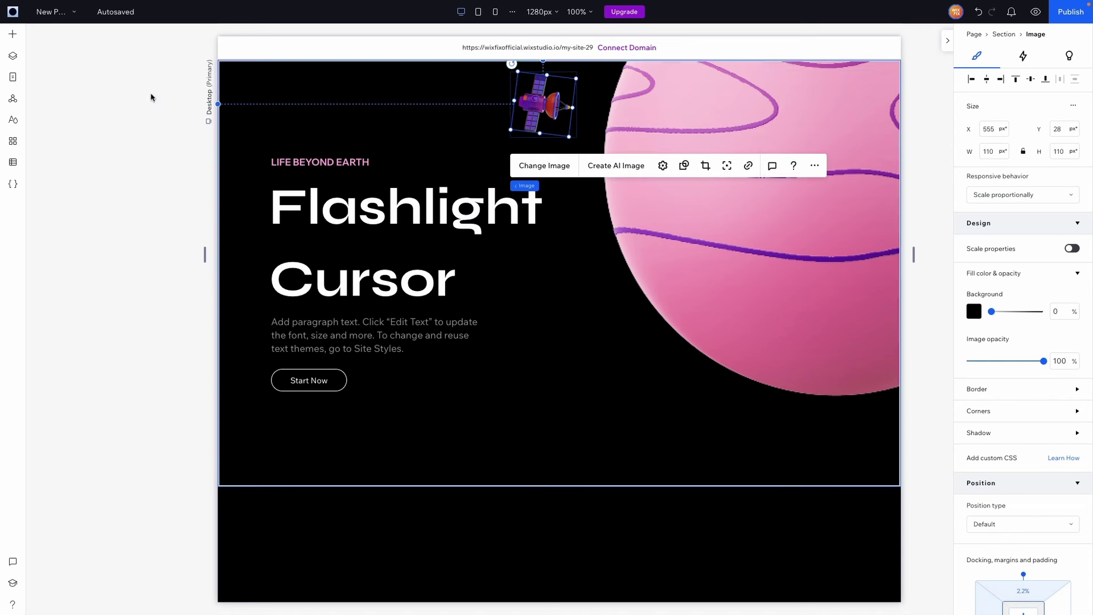
pyautogui.click(12, 36)
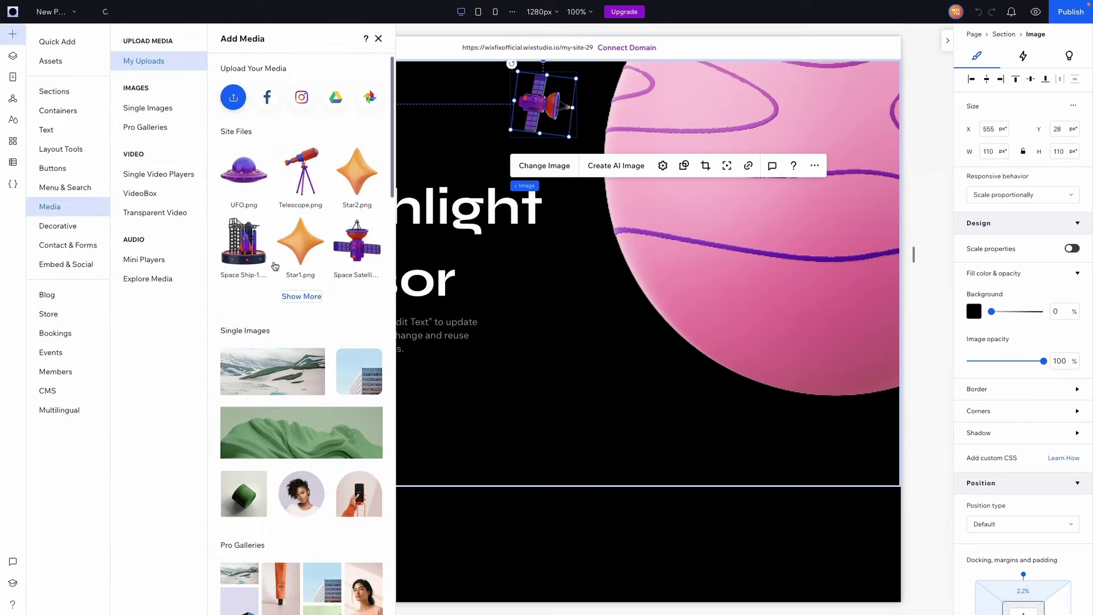
# Step: Add the white astronaut image from Site Files to the page
pyautogui.click(302, 297)
pyautogui.scroll(-5, 606, 351)
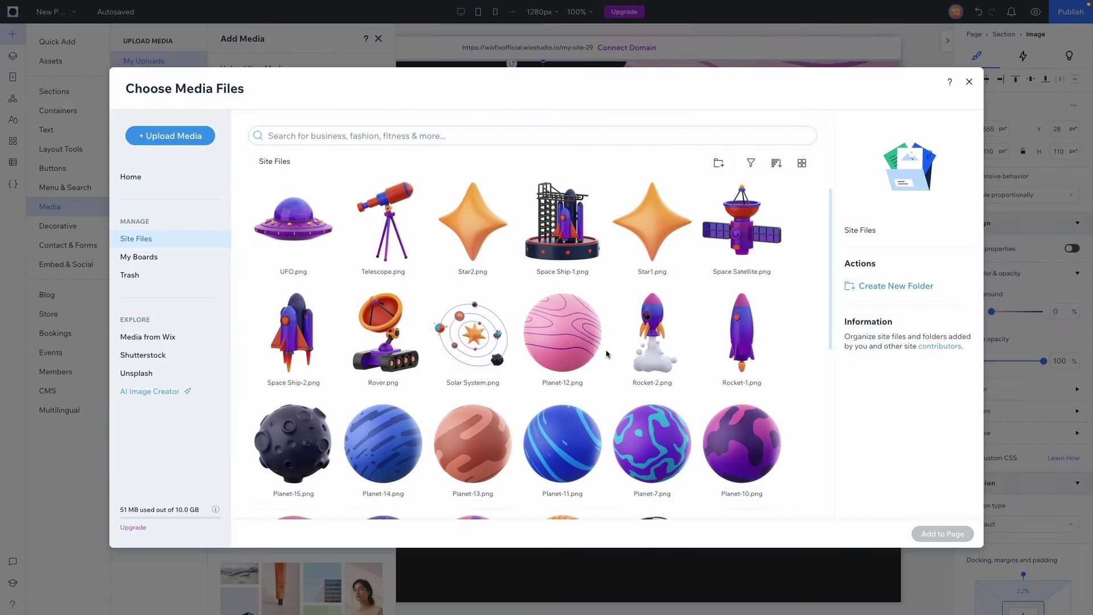
pyautogui.click(560, 336)
pyautogui.doubleClick(560, 336)
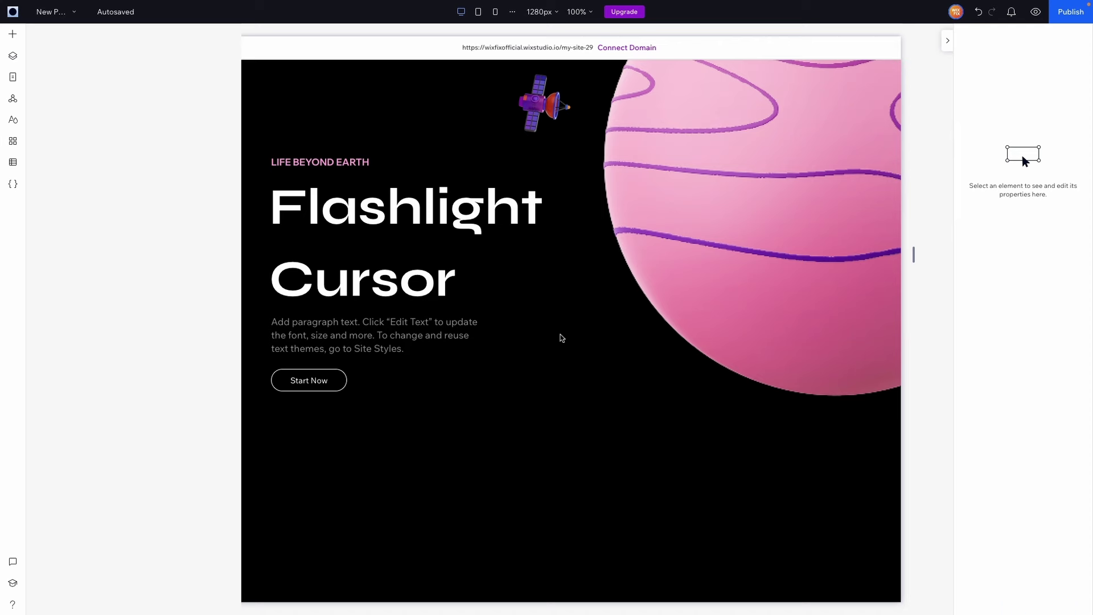
# Step: Resize the astronaut to 402×402 px, move it over the planet's edge and tilt it counterclockwise
pyautogui.moveTo(846, 84); pyautogui.dragTo(739, 192)
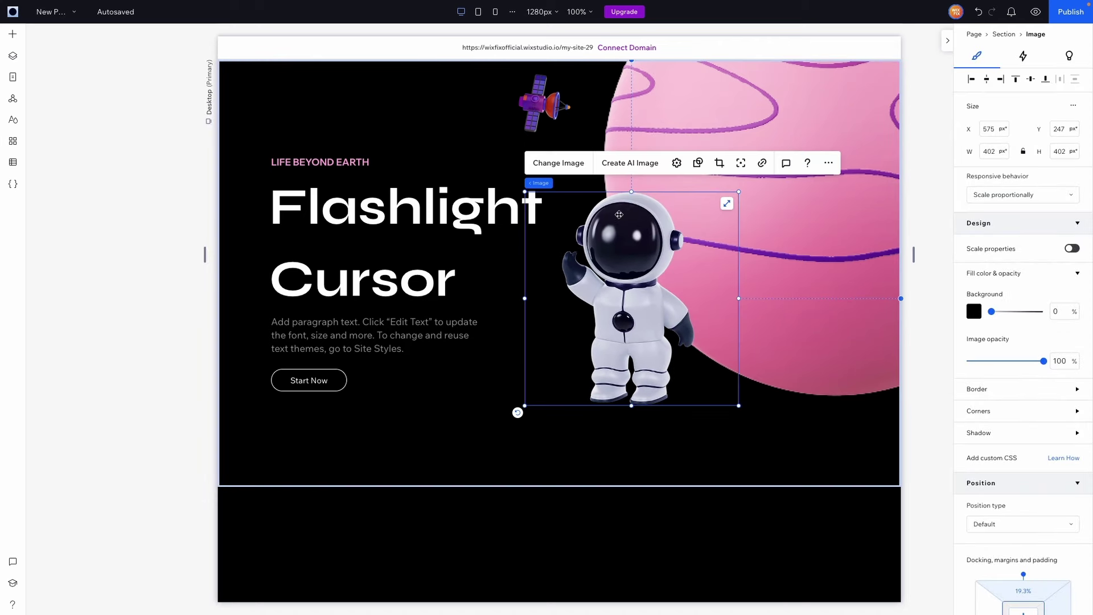
pyautogui.moveTo(612, 281); pyautogui.dragTo(623, 287)
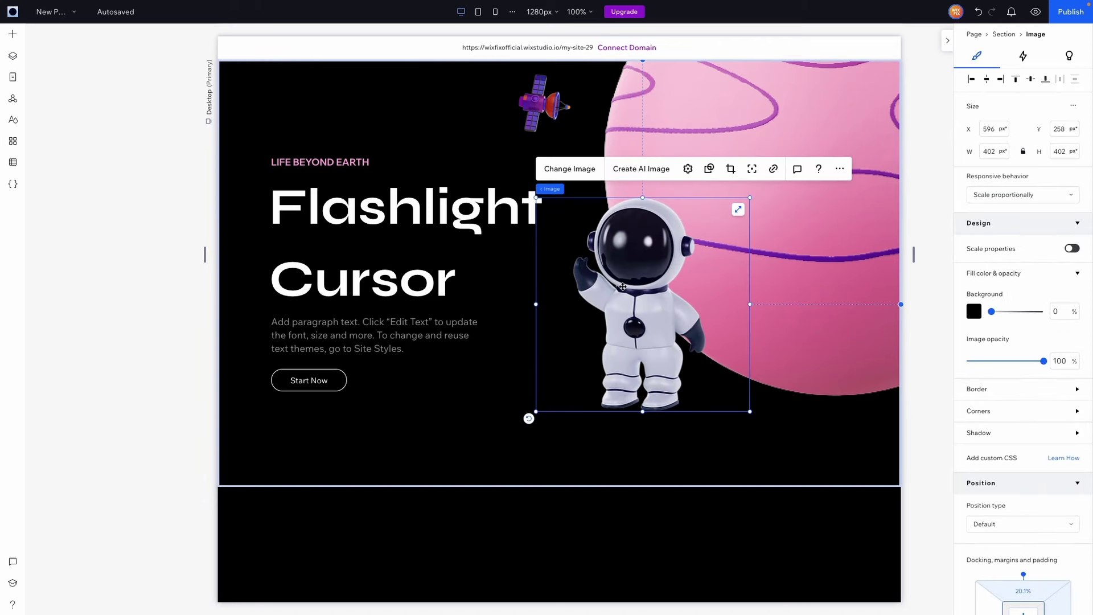
pyautogui.moveTo(528, 418); pyautogui.dragTo(507, 391)
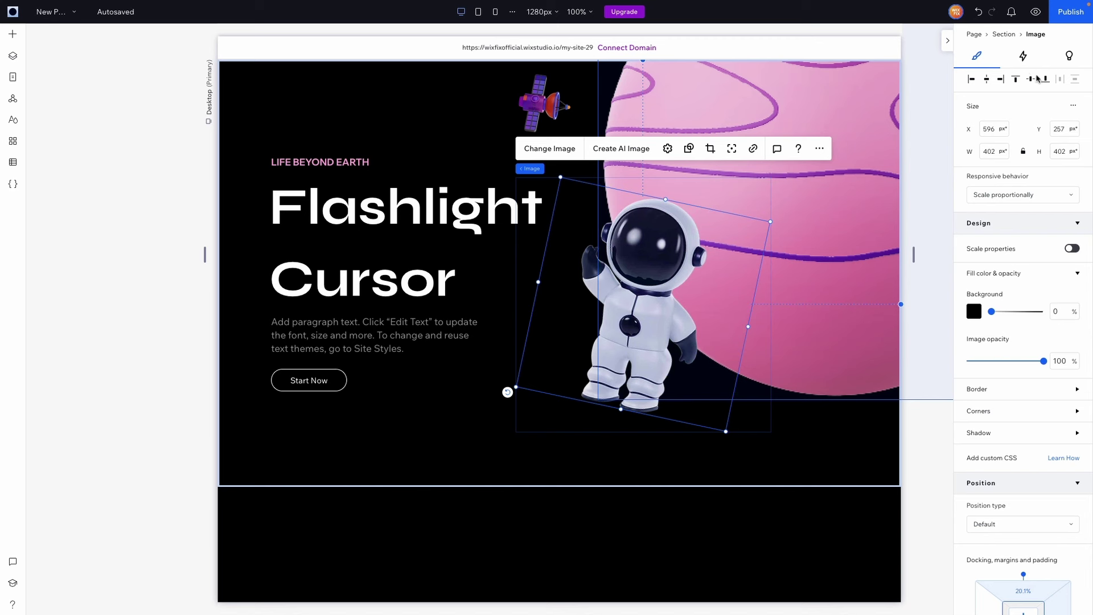
pyautogui.click(1025, 56)
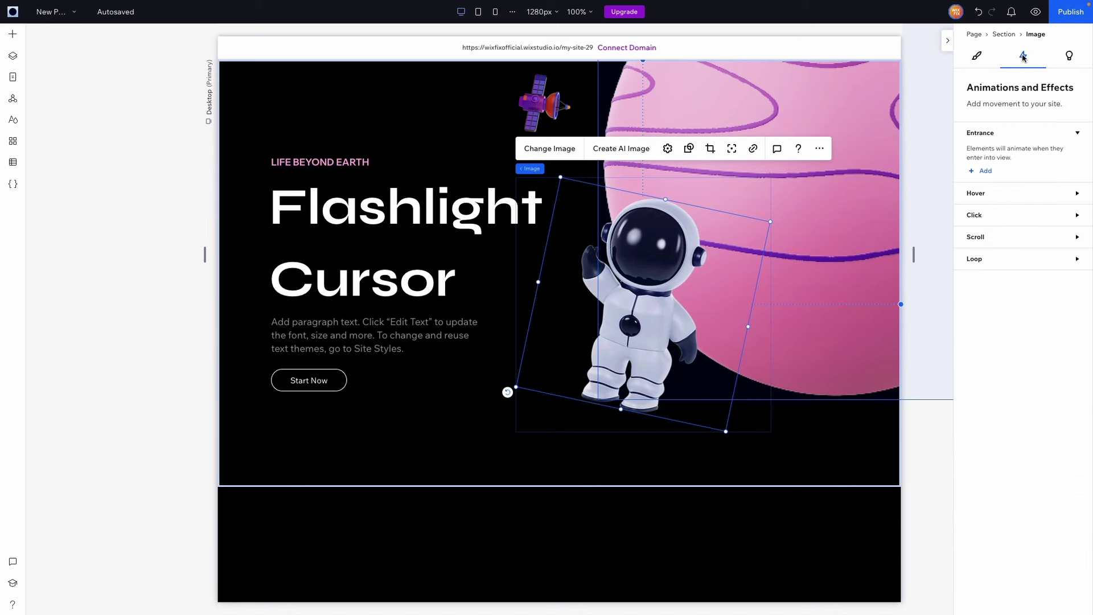
# Step: Give the astronaut a Breathe loop (15 px, 10 s, easeInOutSine) and preview it
pyautogui.click(994, 260)
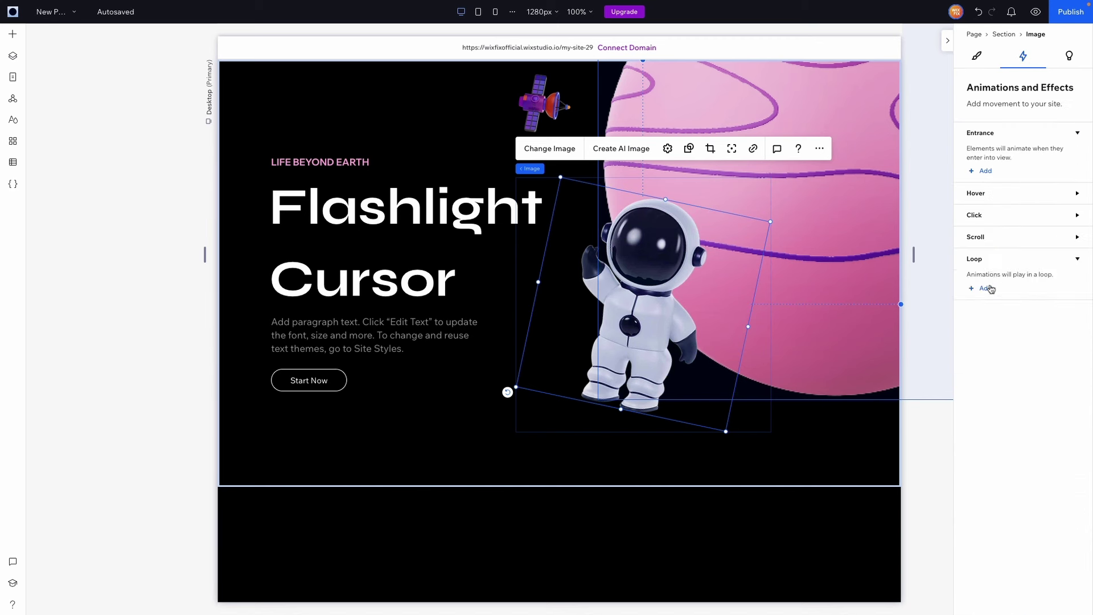
pyautogui.click(991, 289)
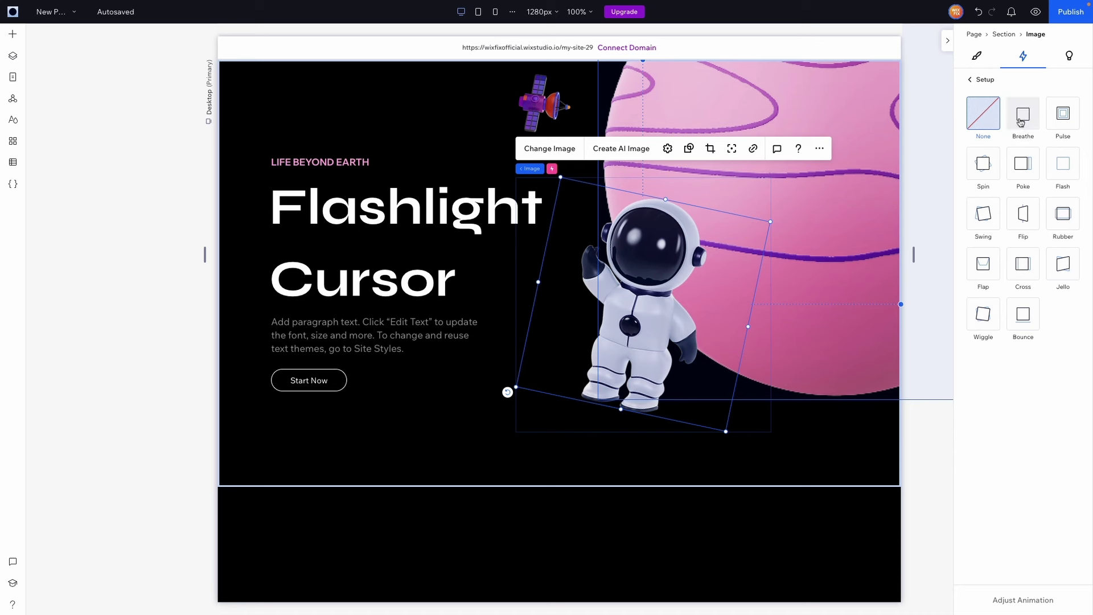
pyautogui.click(1022, 122)
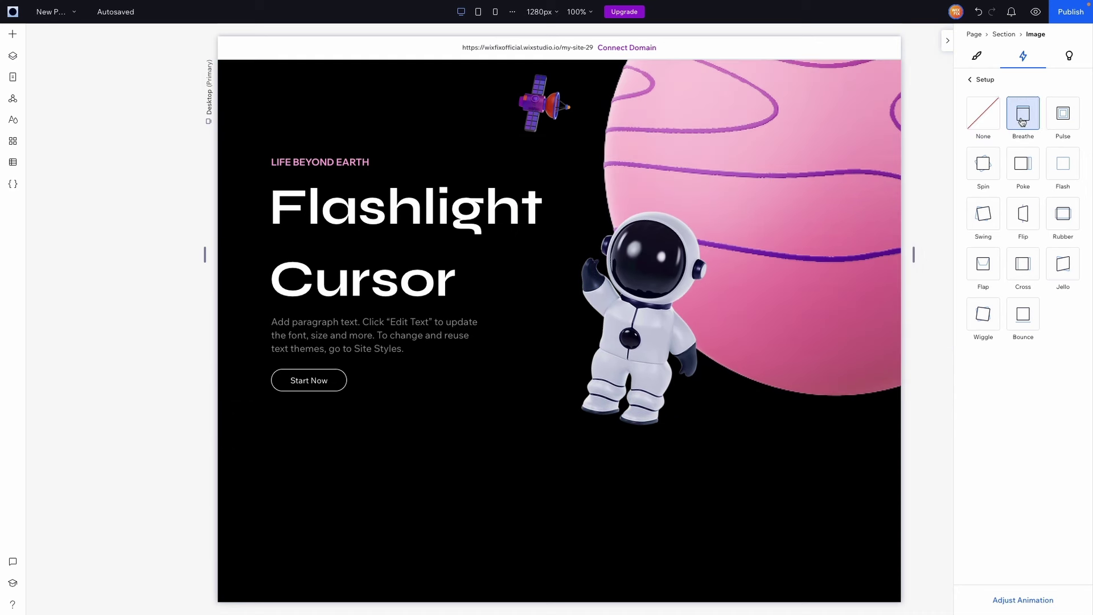
pyautogui.click(1002, 600)
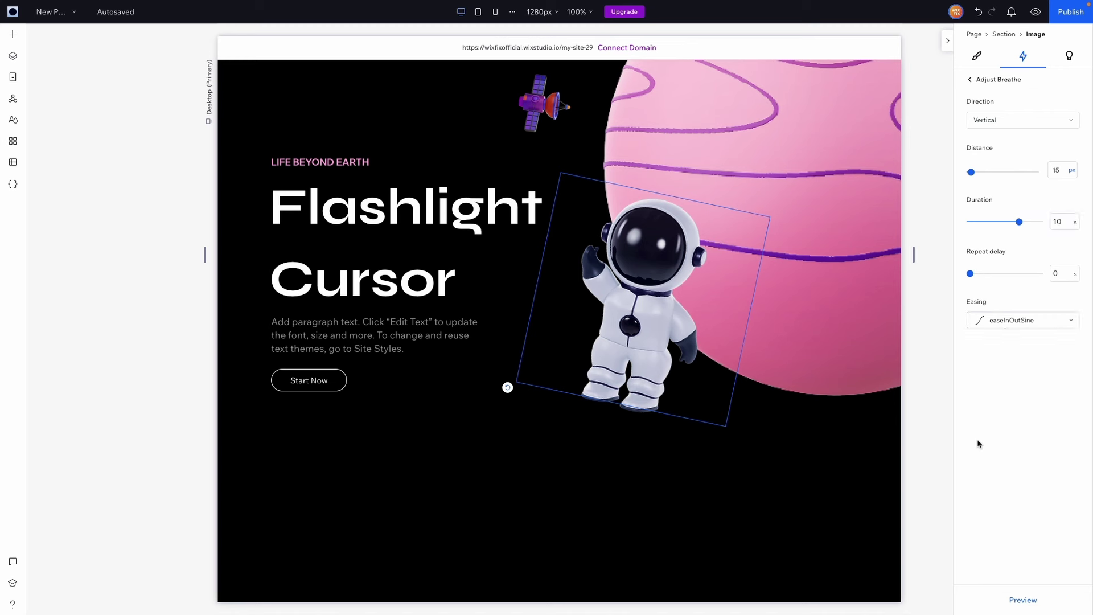
pyautogui.click(1023, 602)
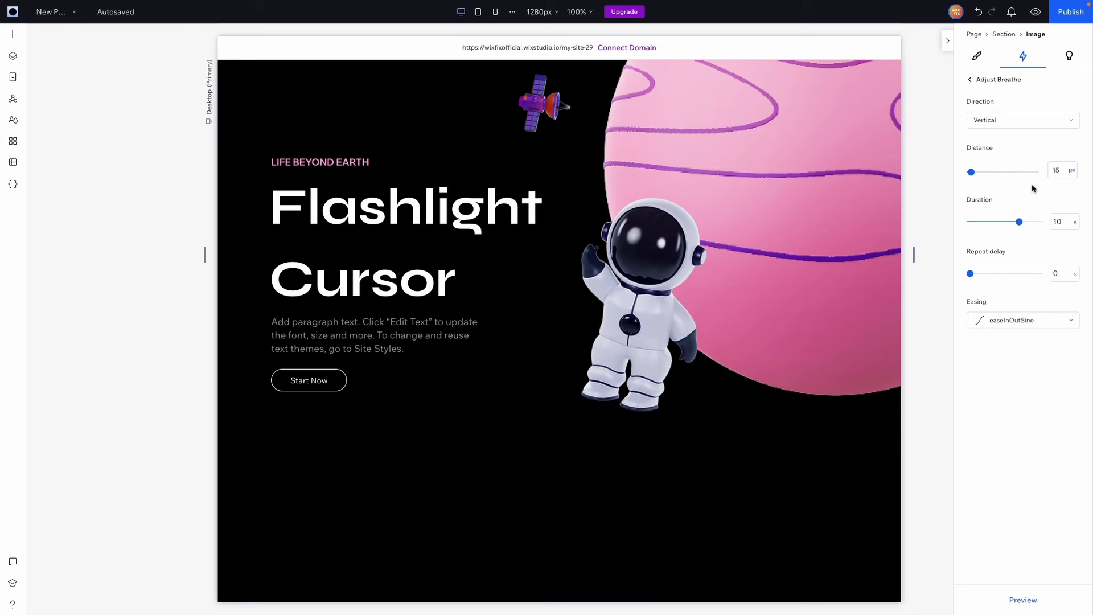
pyautogui.click(771, 361)
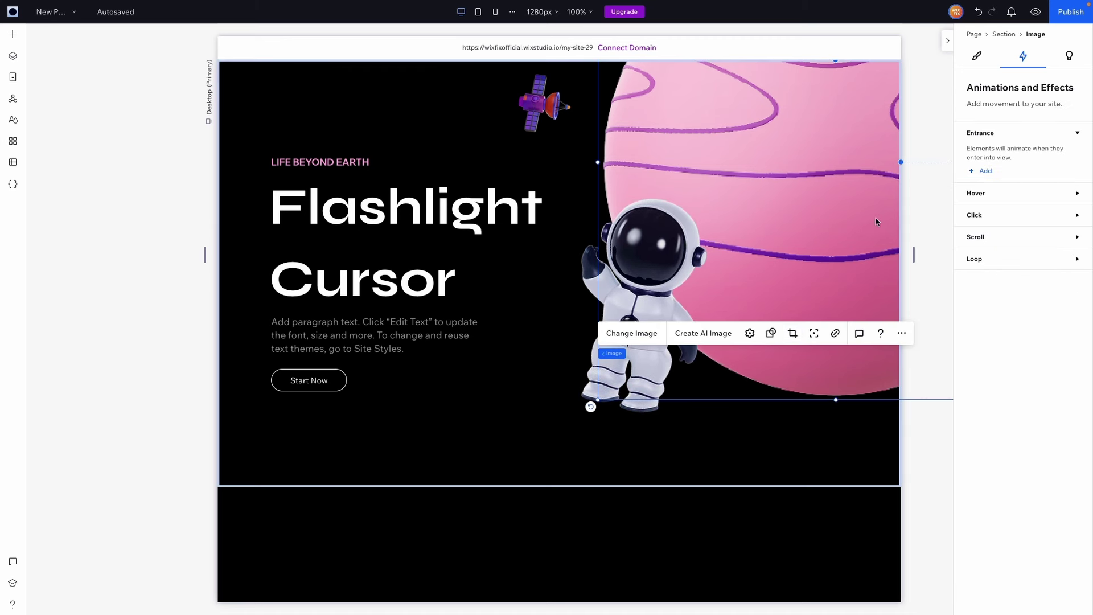
pyautogui.click(529, 426)
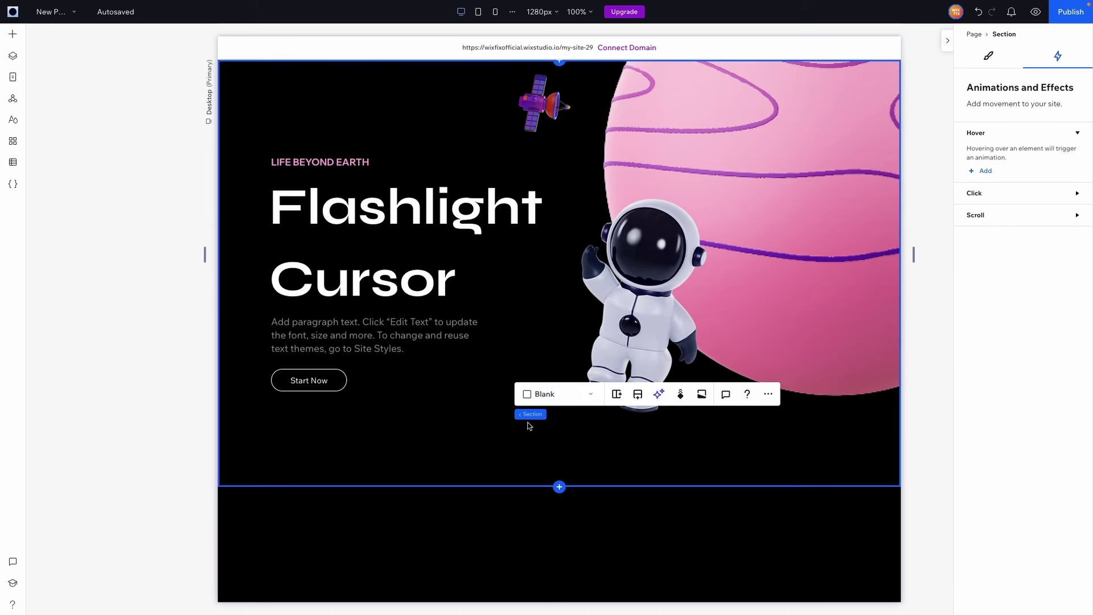
# Step: Search the App Market for 'flashlight' and add Flashlight Cursor, agreeing to the third-party terms
pyautogui.click(12, 142)
pyautogui.click(167, 75)
pyautogui.write('flashlig')
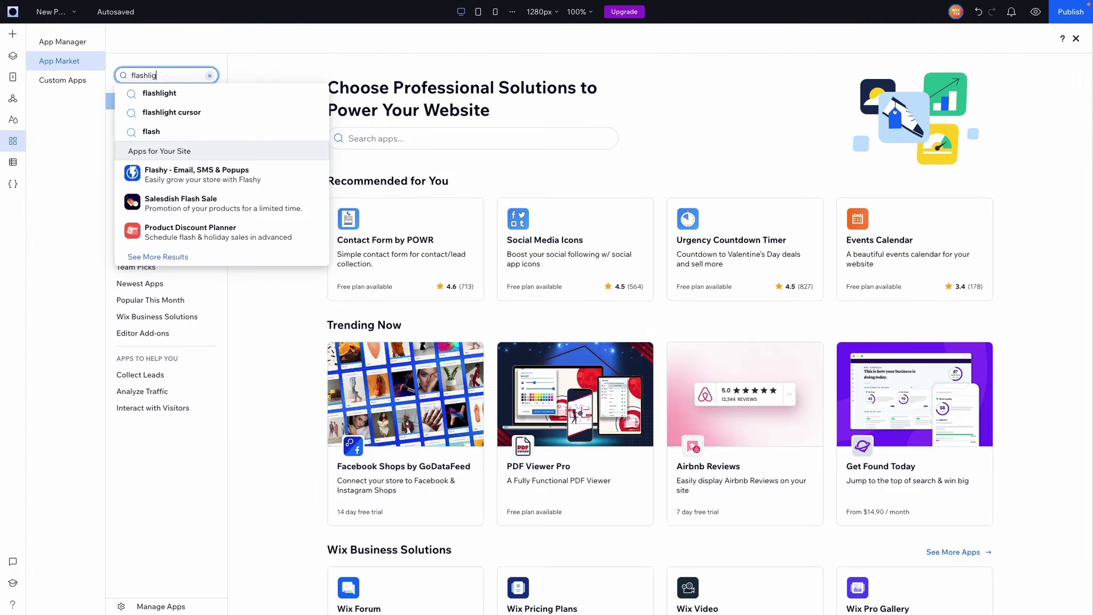
pyautogui.write('ht')
pyautogui.click(177, 111)
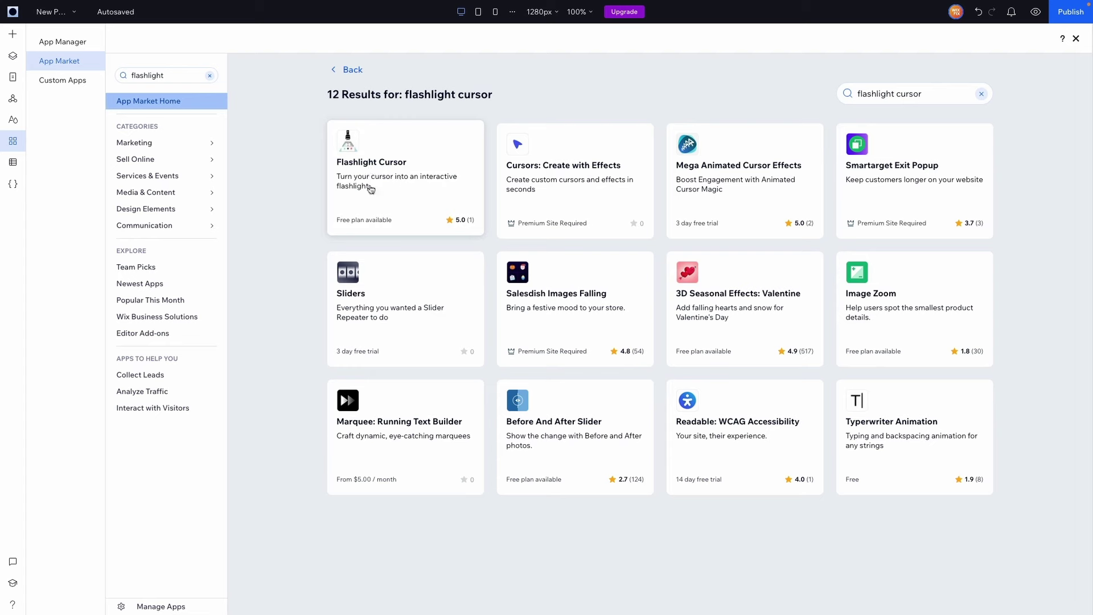
pyautogui.click(403, 178)
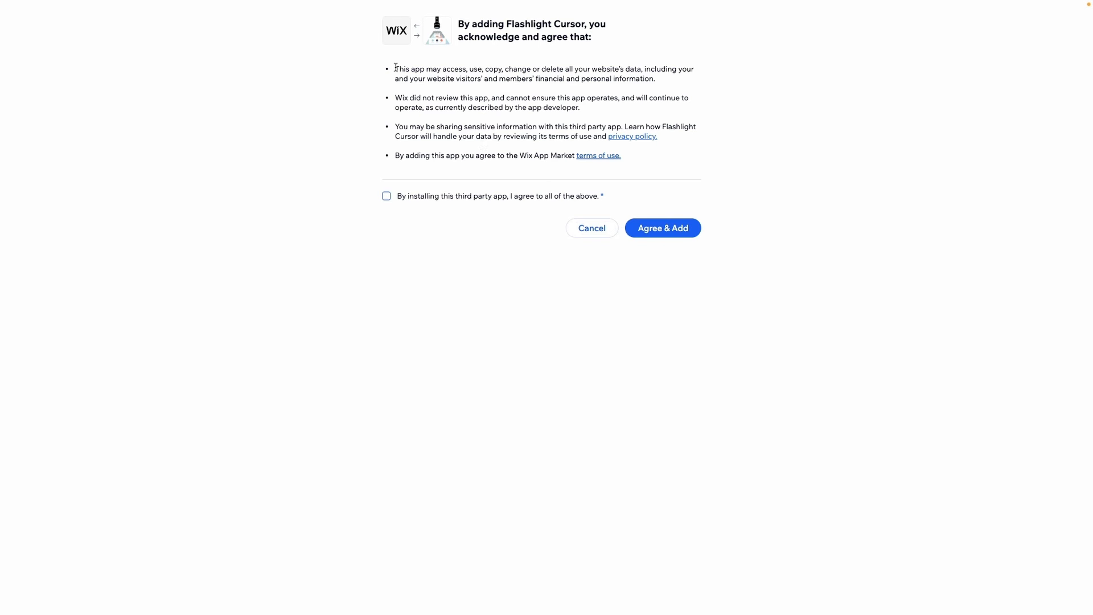
pyautogui.moveTo(395, 67); pyautogui.dragTo(557, 158)
pyautogui.click(444, 196)
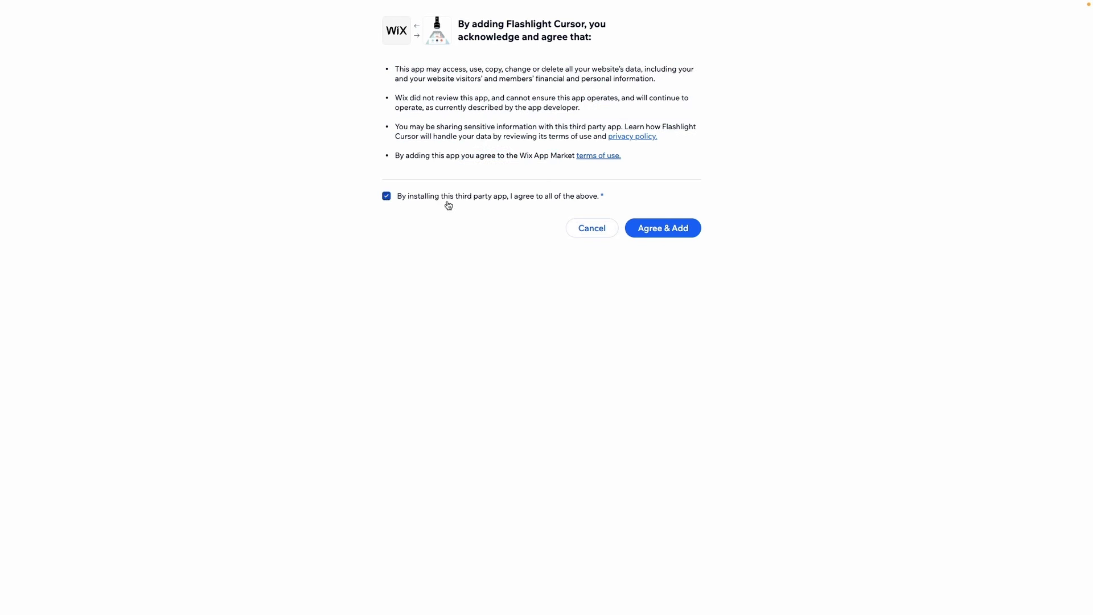
pyautogui.click(665, 229)
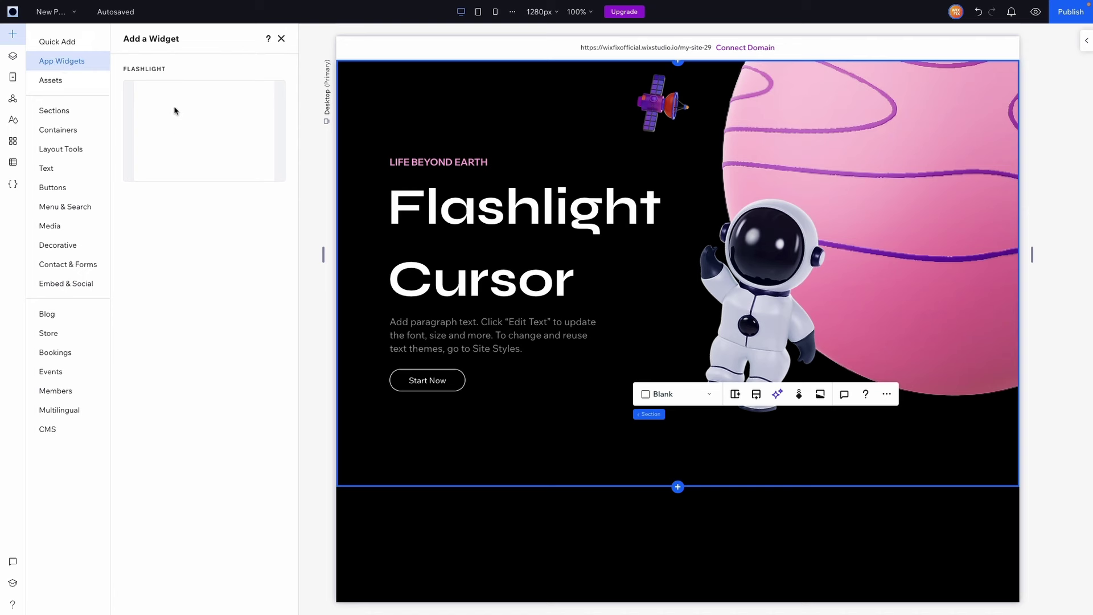
# Step: Place the Flashlight widget stretched full-width over the hero section and preview the effect
pyautogui.moveTo(182, 130); pyautogui.dragTo(638, 255)
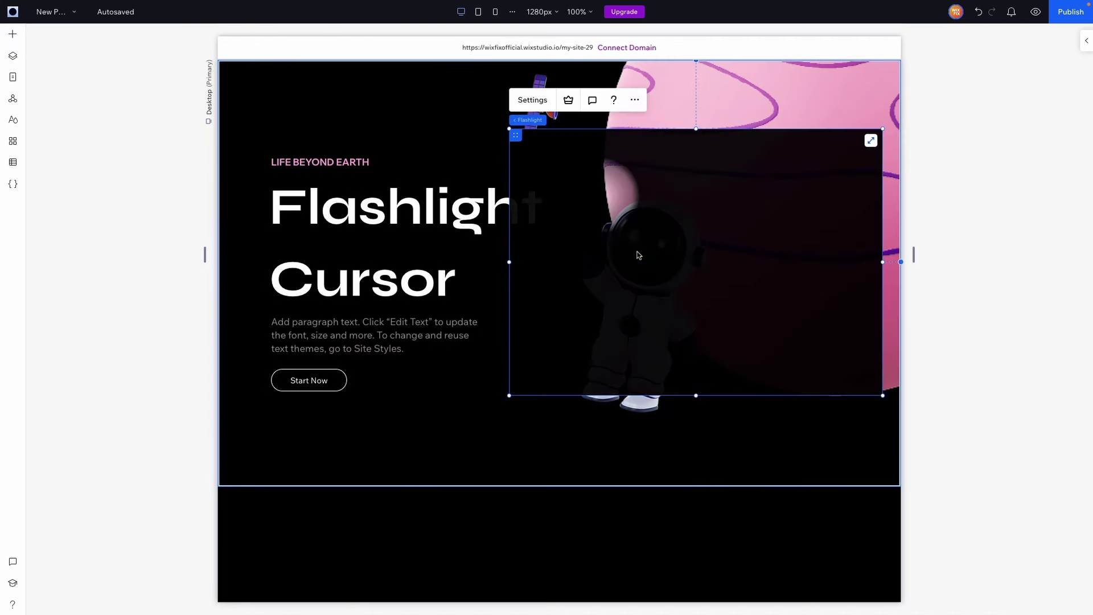
pyautogui.click(871, 141)
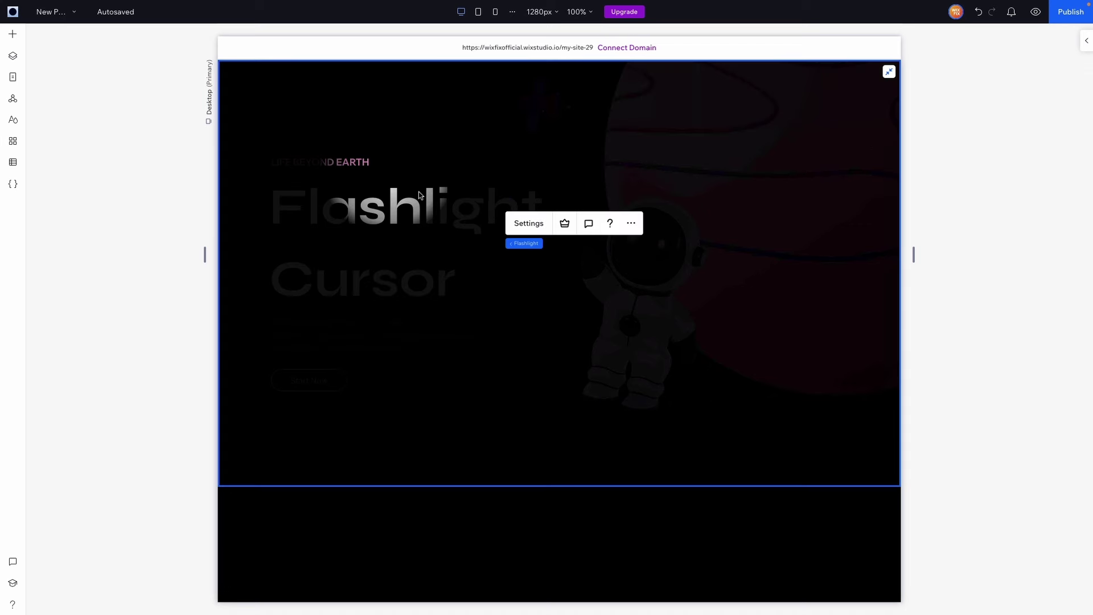
pyautogui.click(1035, 11)
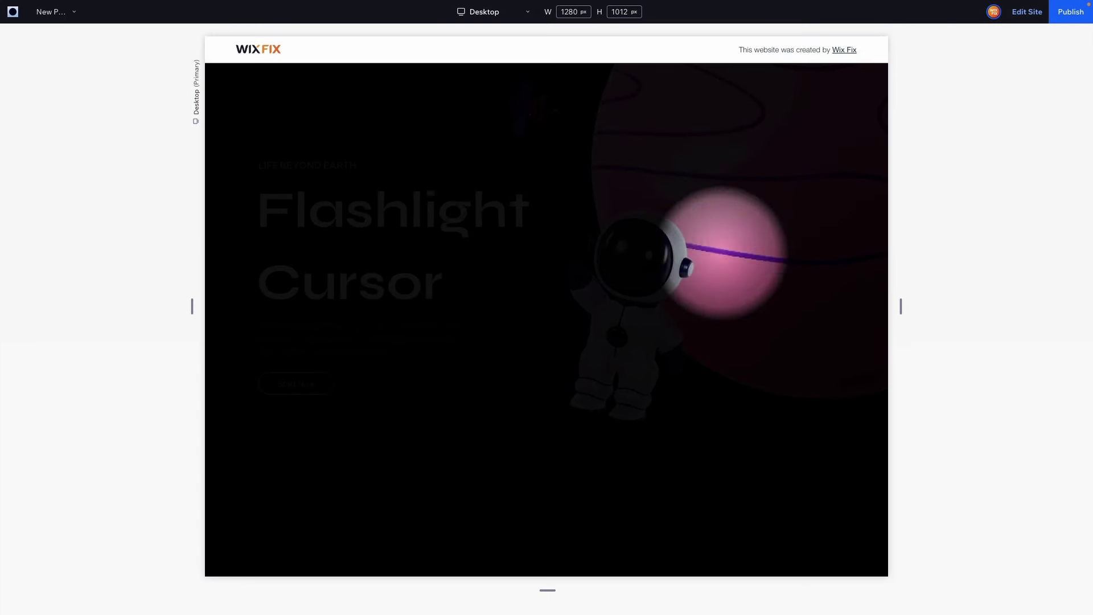
pyautogui.click(1027, 11)
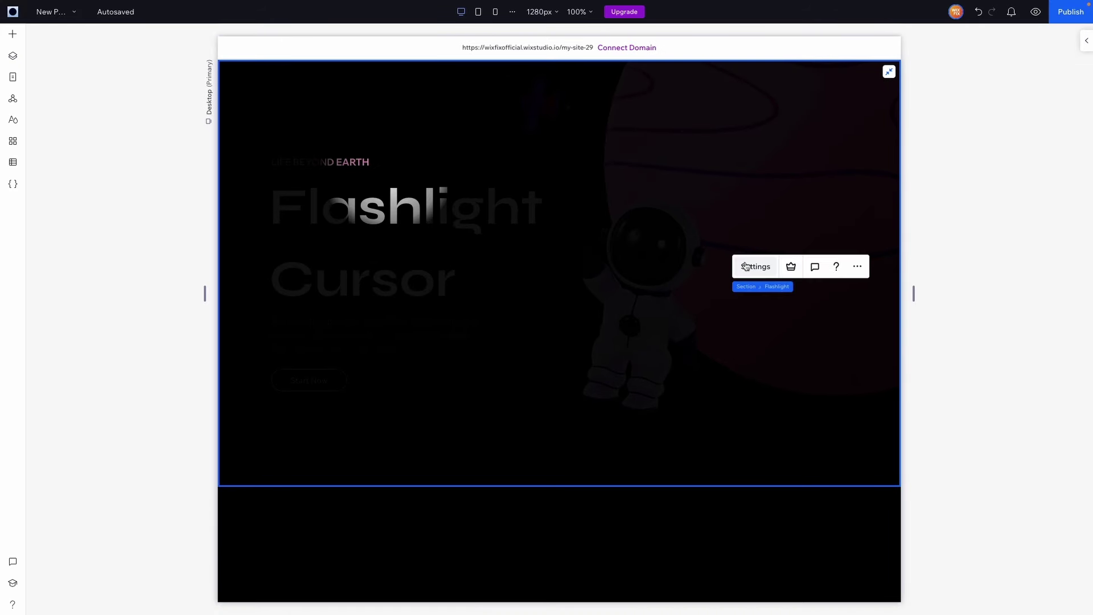
# Step: Change the Flashlight widget's size from 10 to 60 and preview the result
pyautogui.click(755, 266)
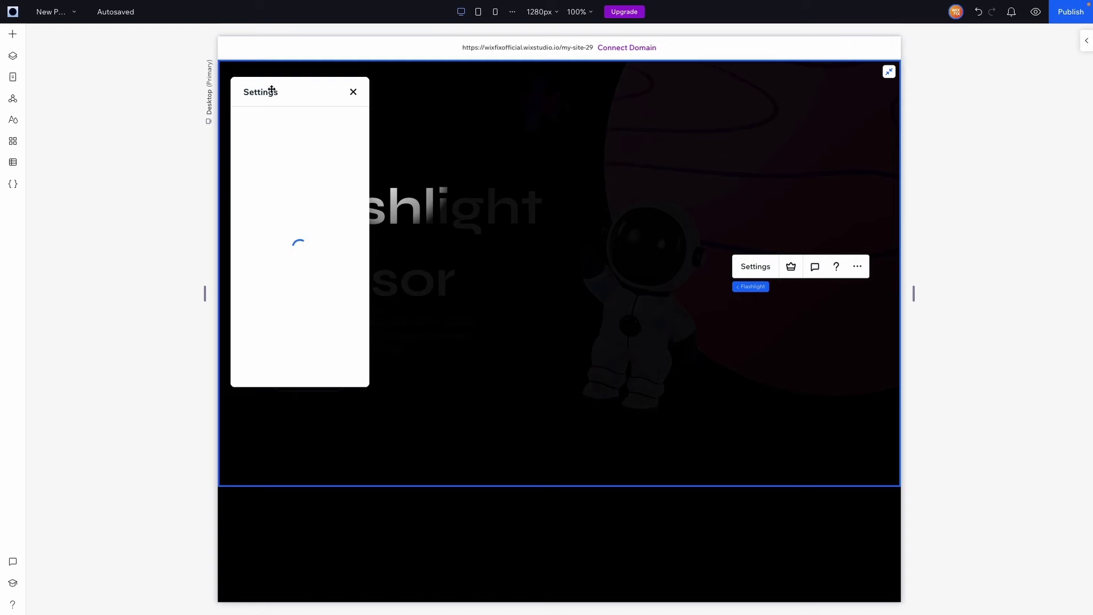
pyautogui.moveTo(271, 90); pyautogui.dragTo(294, 116)
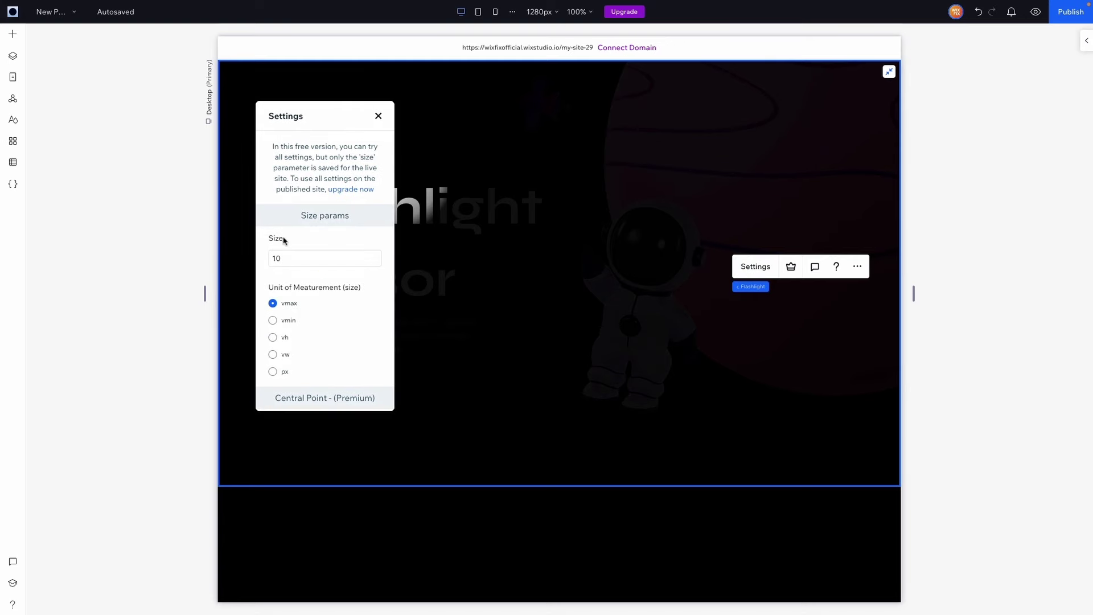
pyautogui.scroll(-1, 284, 241)
pyautogui.click(285, 220)
pyautogui.doubleClick(285, 218)
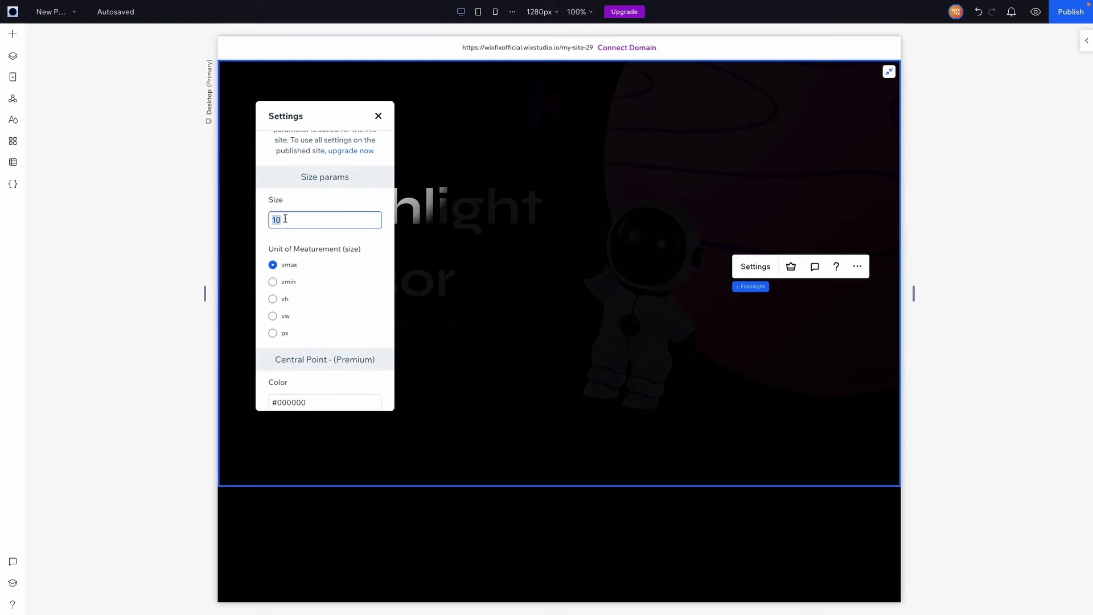
pyautogui.write('60')
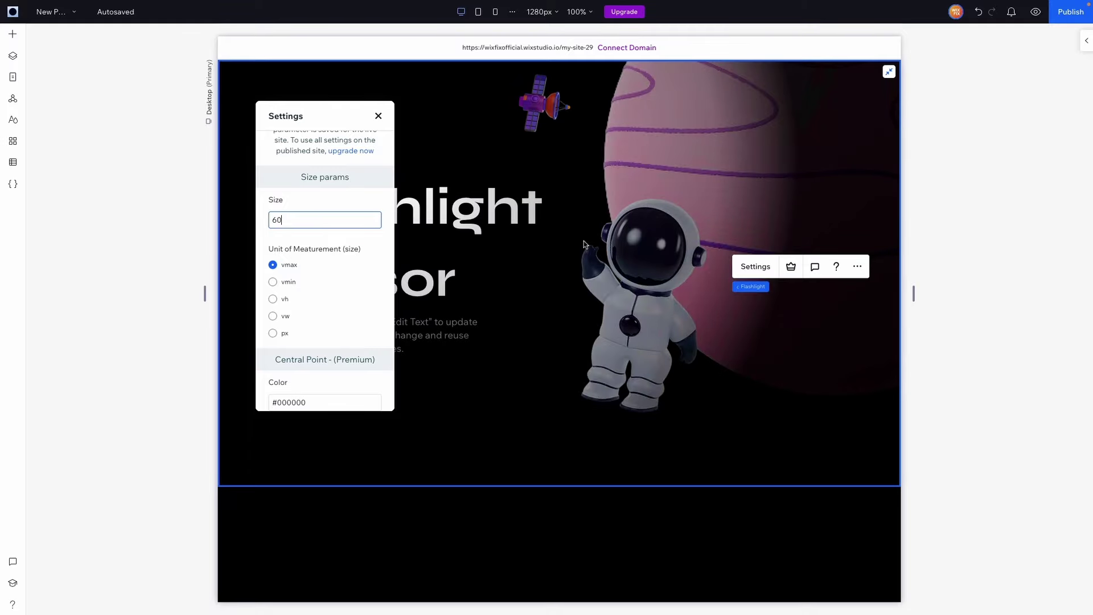
pyautogui.click(1036, 11)
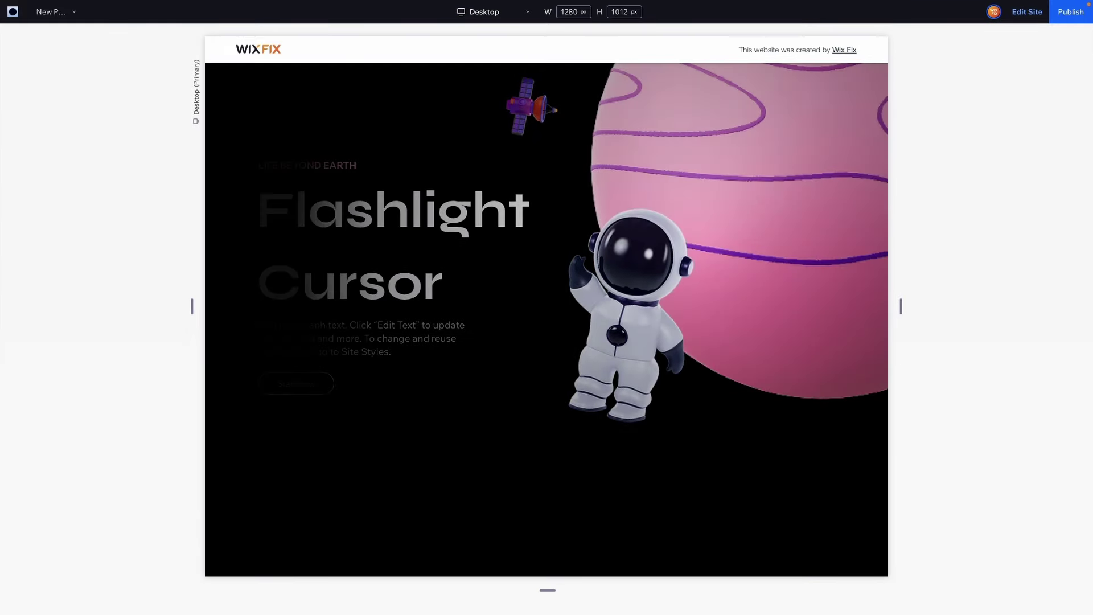
pyautogui.click(1028, 12)
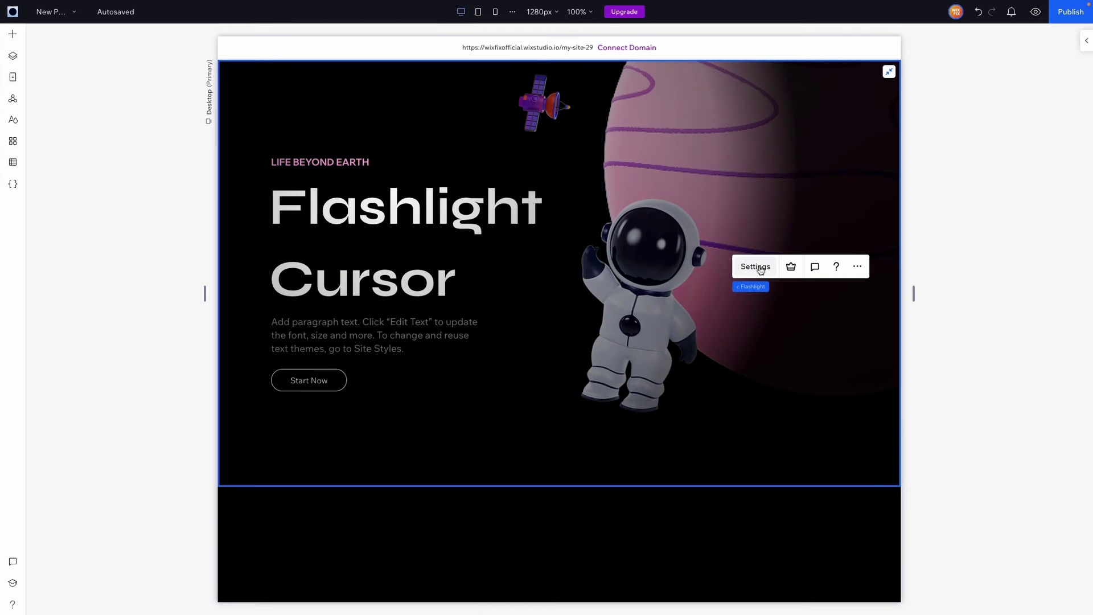
# Step: Try the Invert, Eclipse and Highlight flashlight presets
pyautogui.click(756, 266)
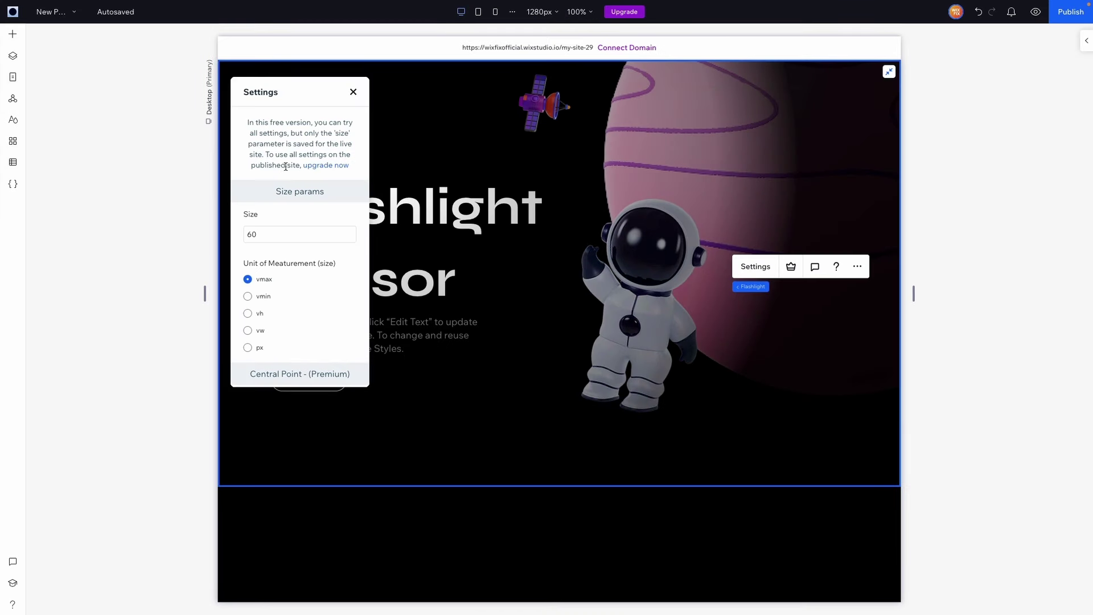
pyautogui.scroll(-6, 305, 188)
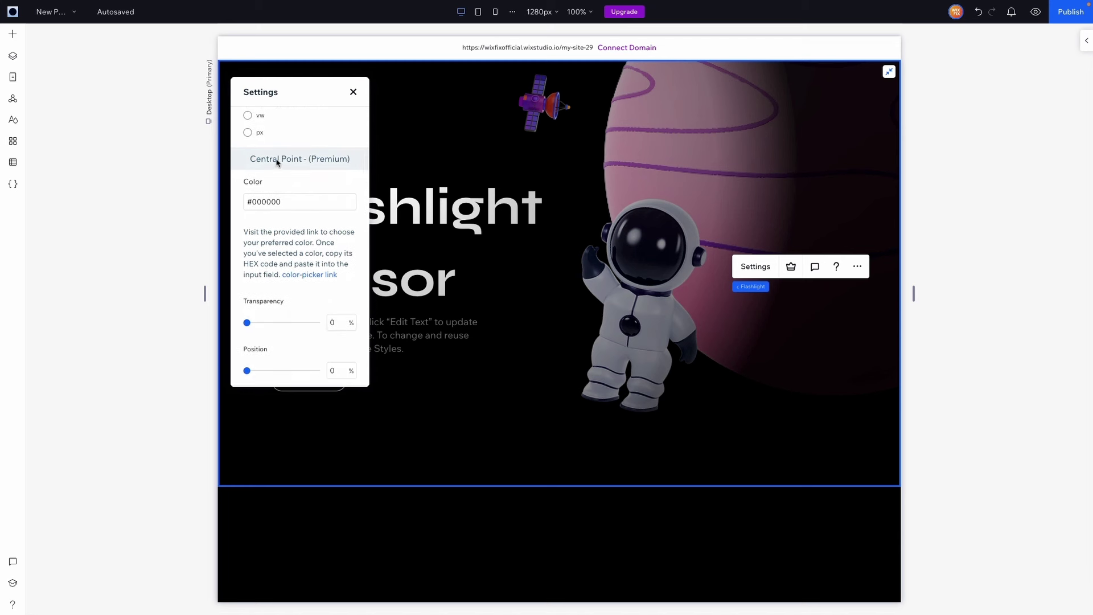
pyautogui.scroll(-4, 292, 168)
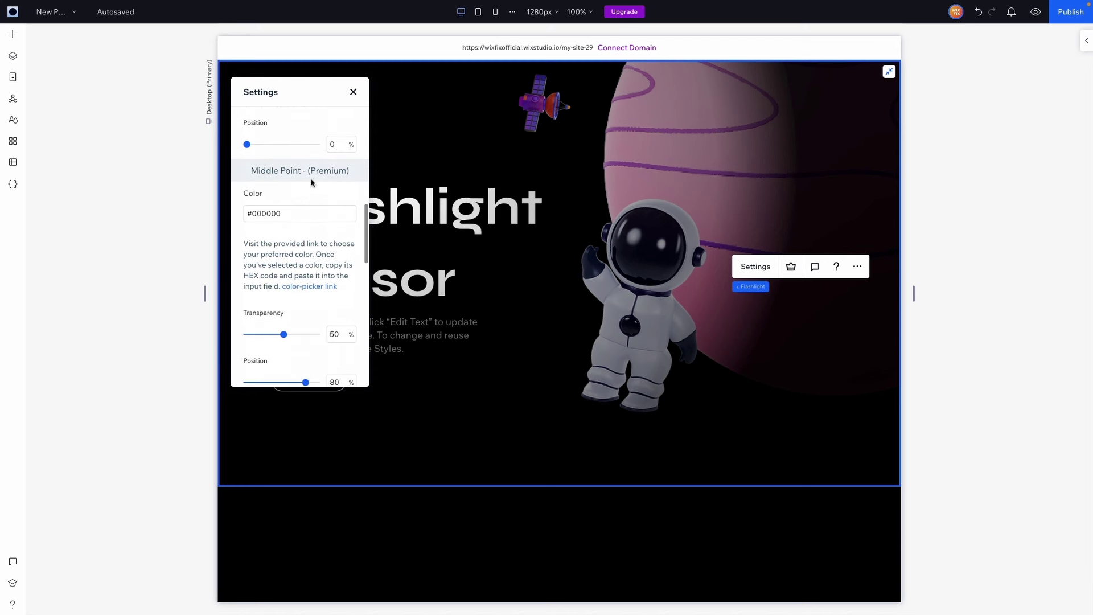
pyautogui.scroll(-8, 311, 182)
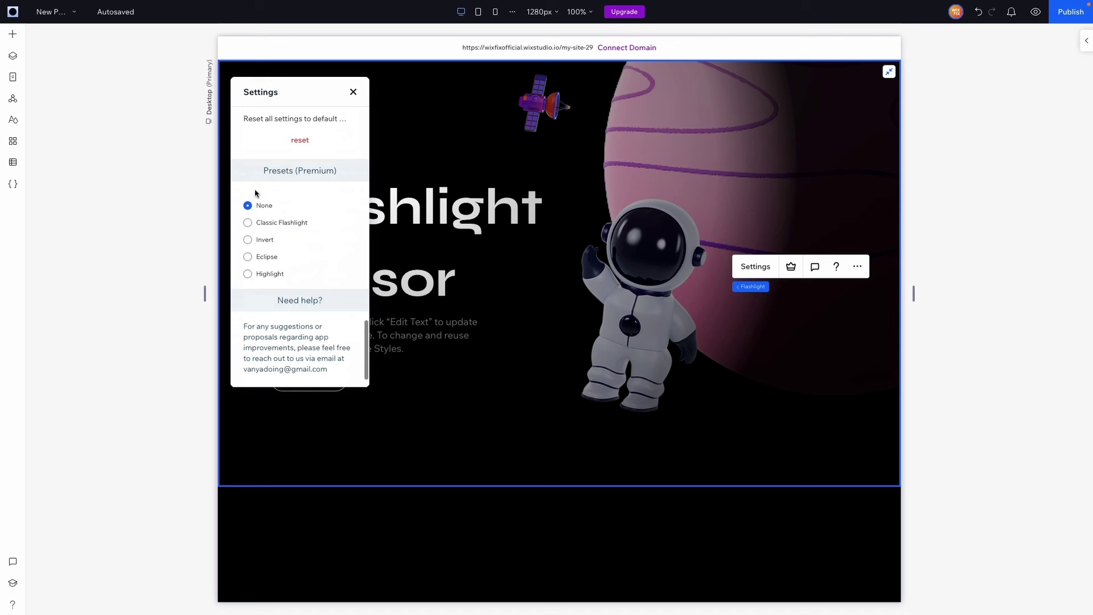
pyautogui.click(265, 242)
pyautogui.click(266, 257)
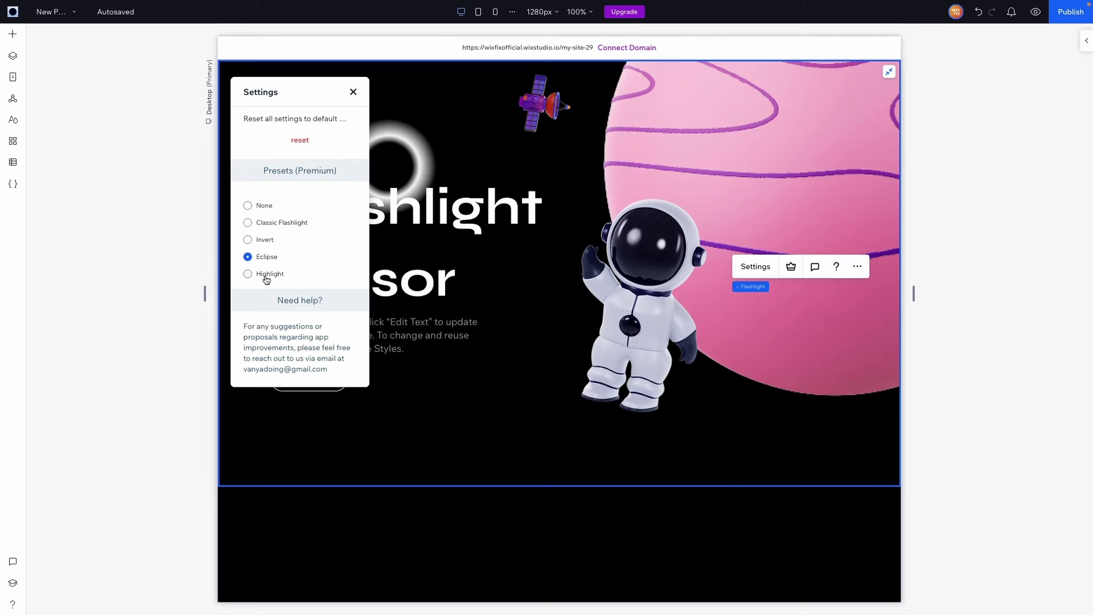
pyautogui.click(266, 277)
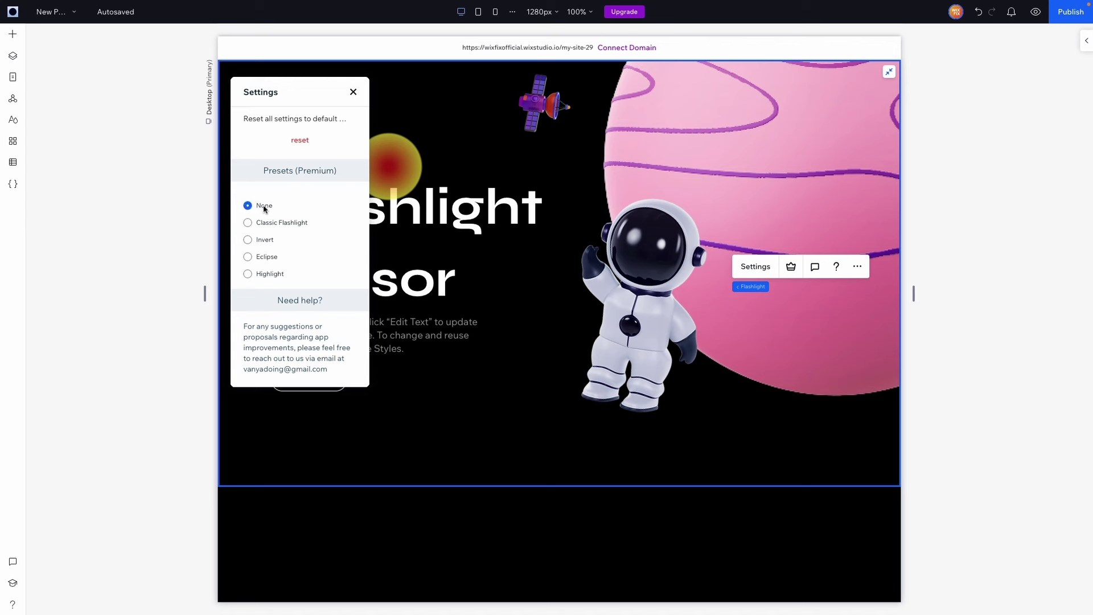
pyautogui.scroll(-5, 264, 209)
pyautogui.scroll(3, 304, 211)
# Step: Keep the flashlight at size 60 vmax with no preset and close the settings
pyautogui.doubleClick(278, 233)
pyautogui.write('6')
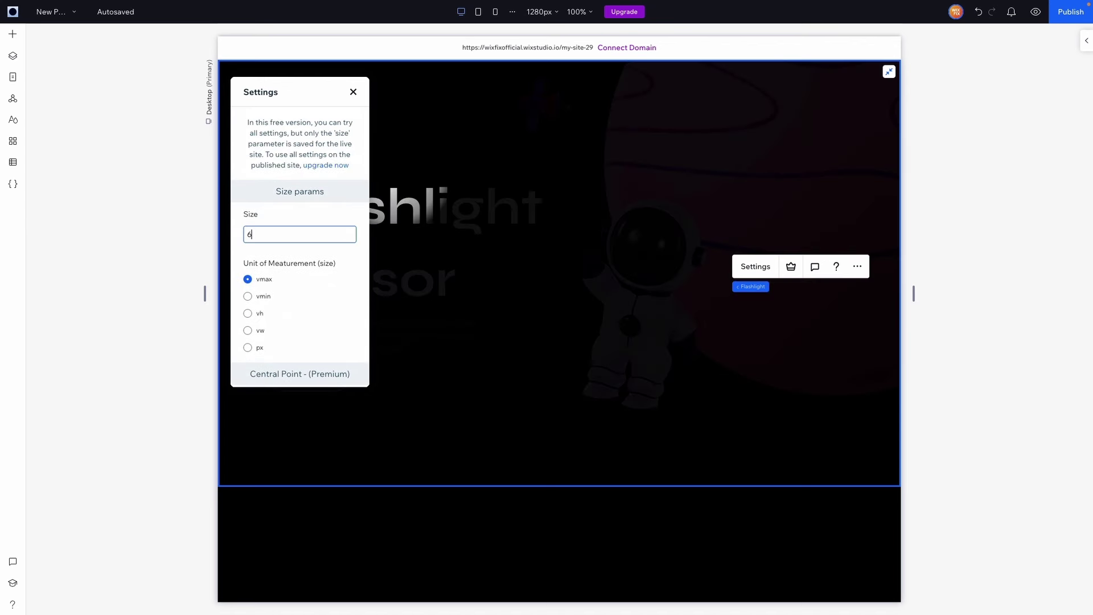
pyautogui.write('0')
pyautogui.click(268, 249)
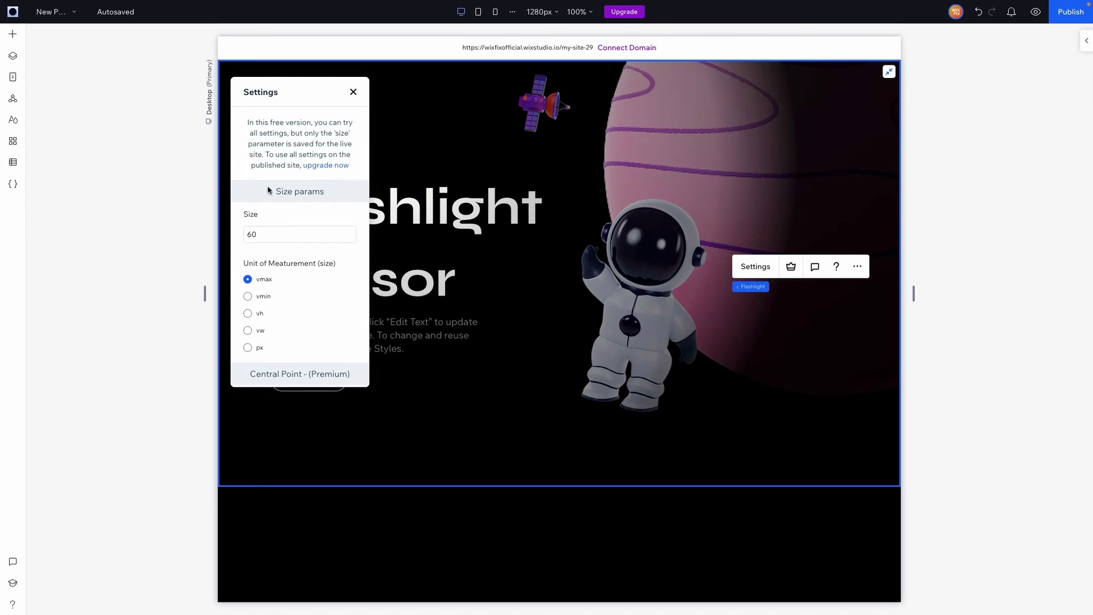
pyautogui.scroll(-1, 235, 180)
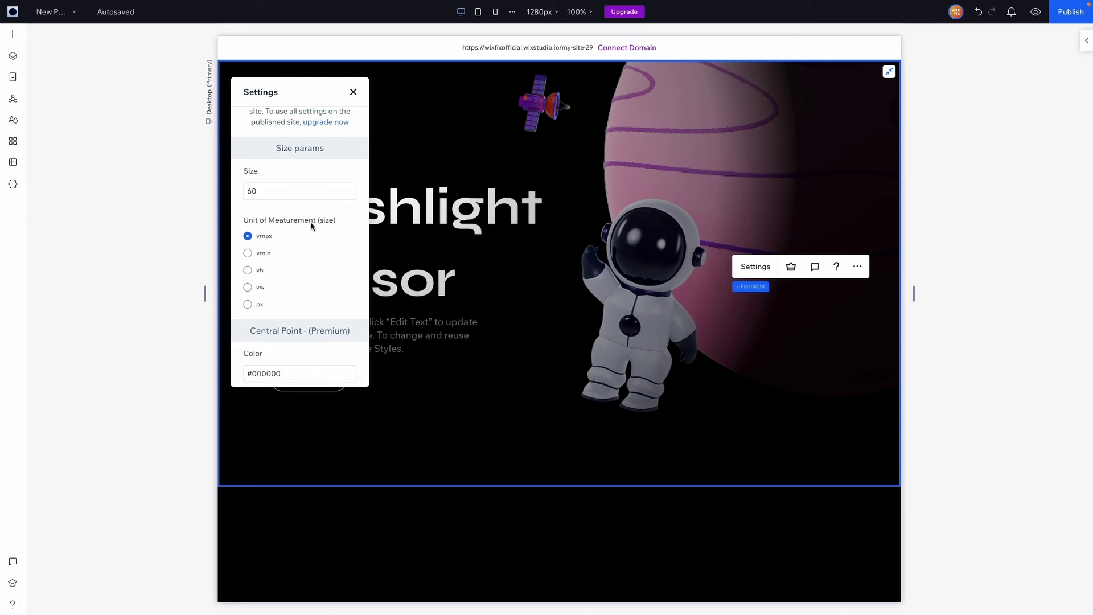
pyautogui.click(353, 92)
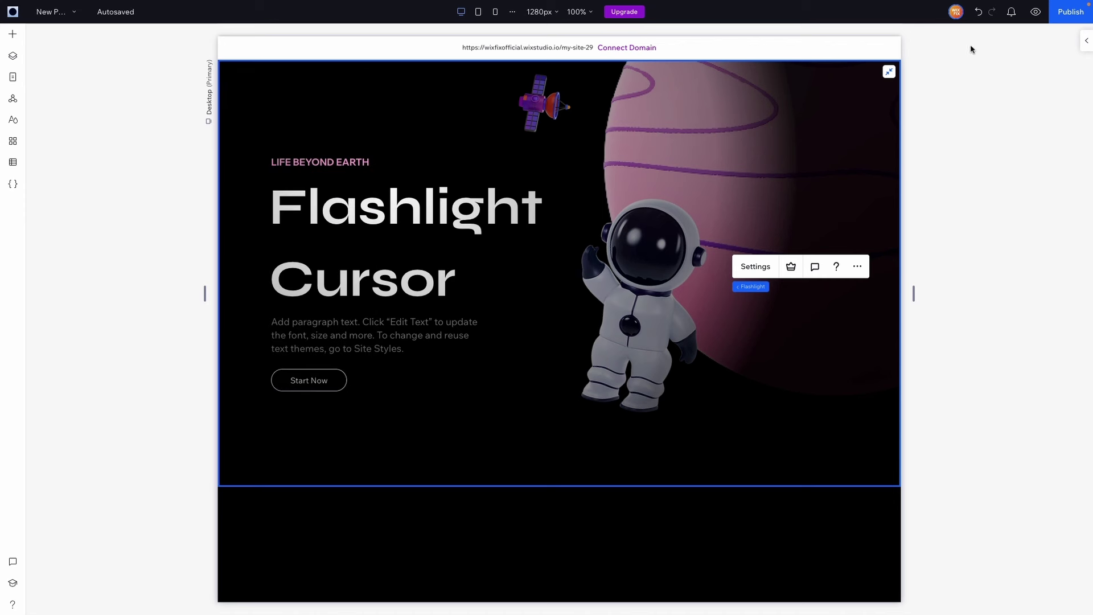
# Step: Preview the page, selecting the heading text and right-clicking the astronaut under the flashlight
pyautogui.click(1036, 11)
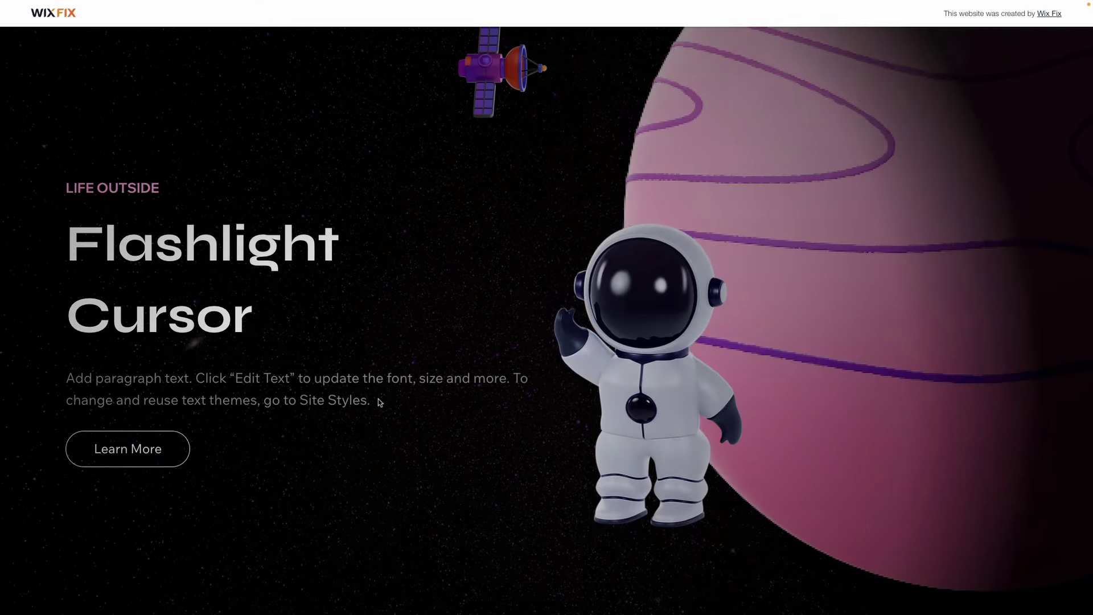
pyautogui.moveTo(382, 402); pyautogui.dragTo(74, 188)
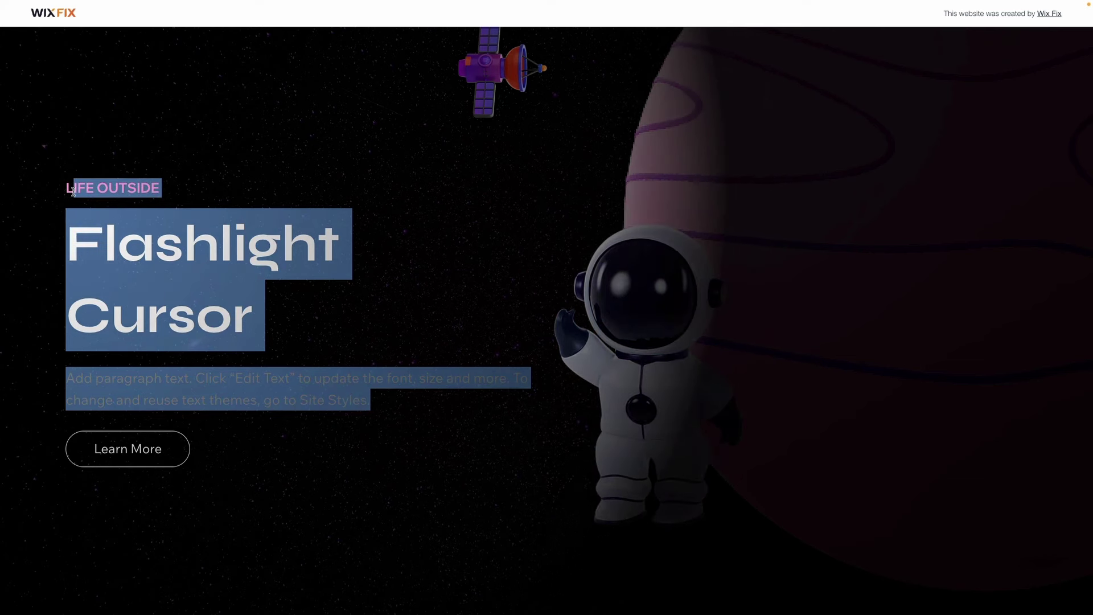
pyautogui.rightClick(599, 326)
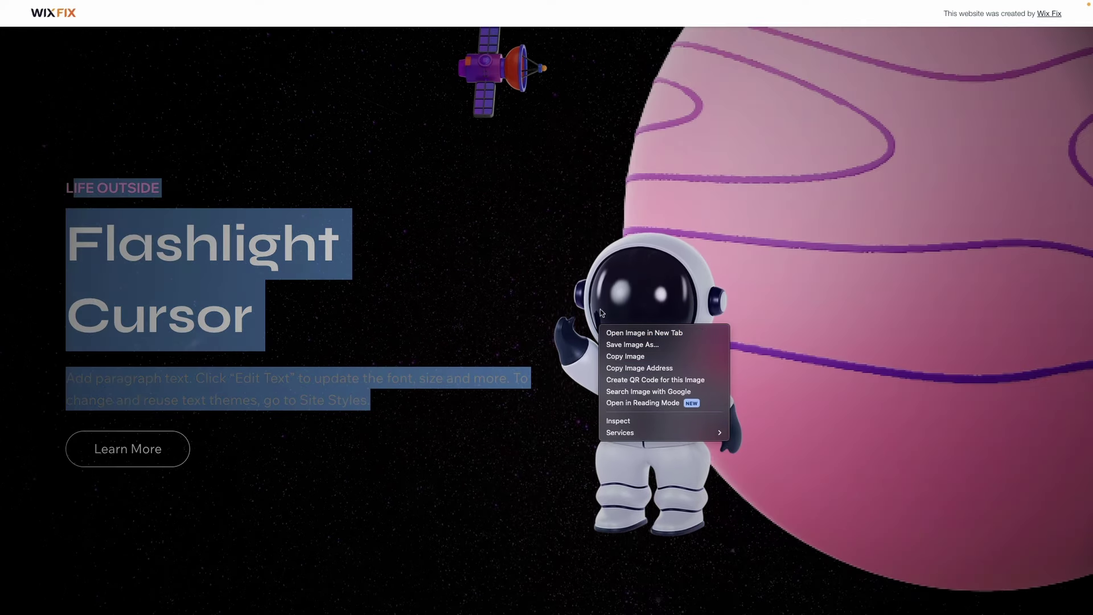
pyautogui.click(654, 205)
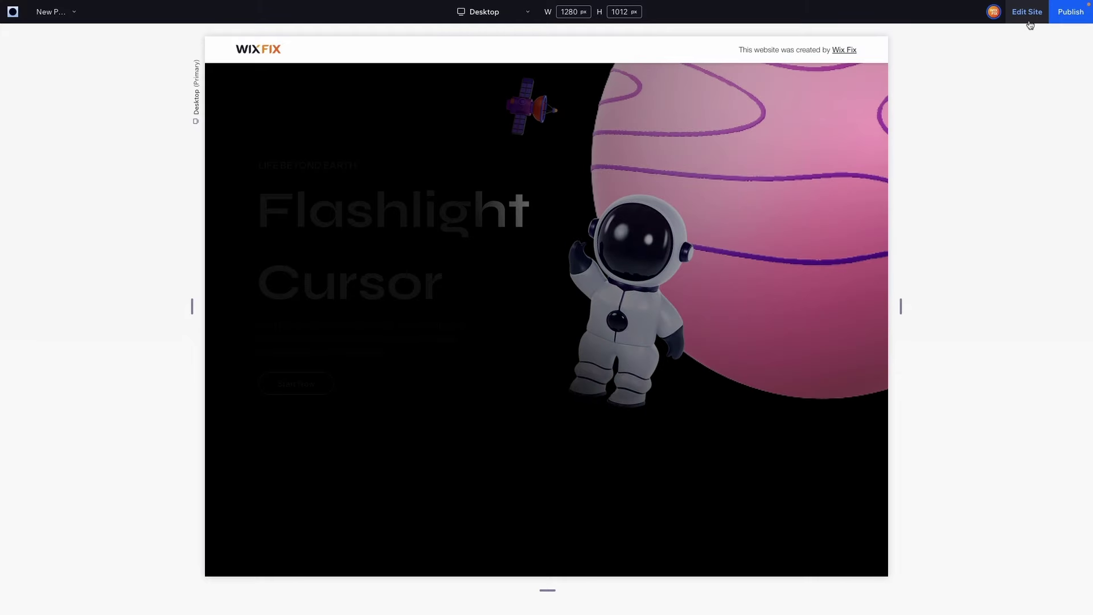
pyautogui.click(1028, 12)
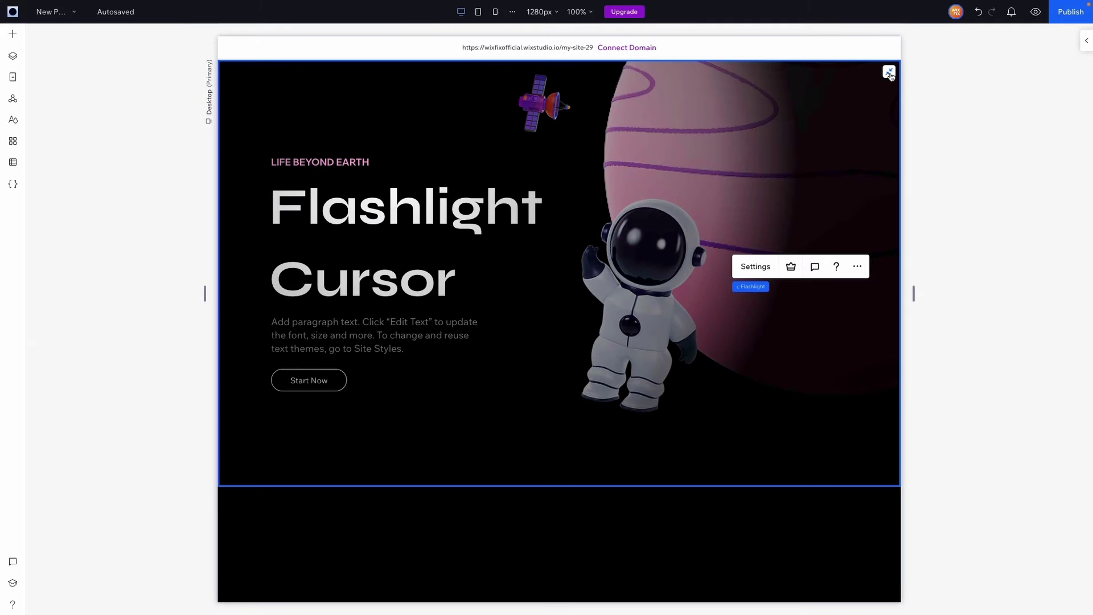